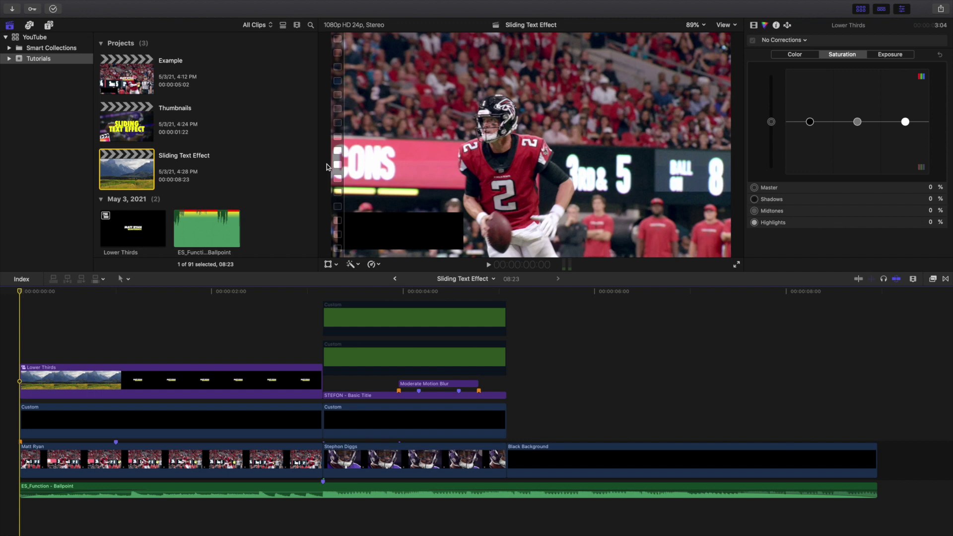
- Play back the Sliding Text Effect project from the start to review the sliding text animations
{"action": "scroll", "coordinate": [14, 318], "scroll_direction": "down", "scroll_amount": 1}
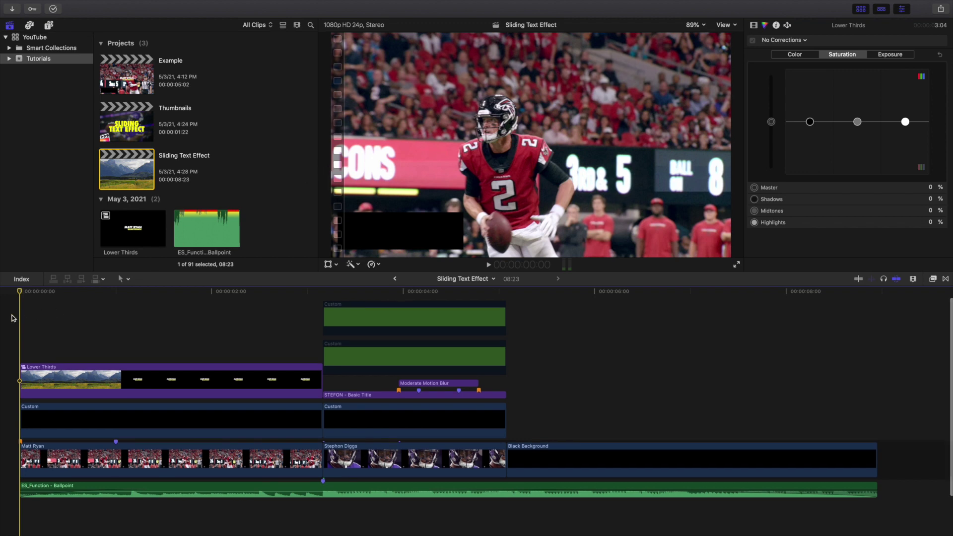
{"action": "key", "text": "space"}
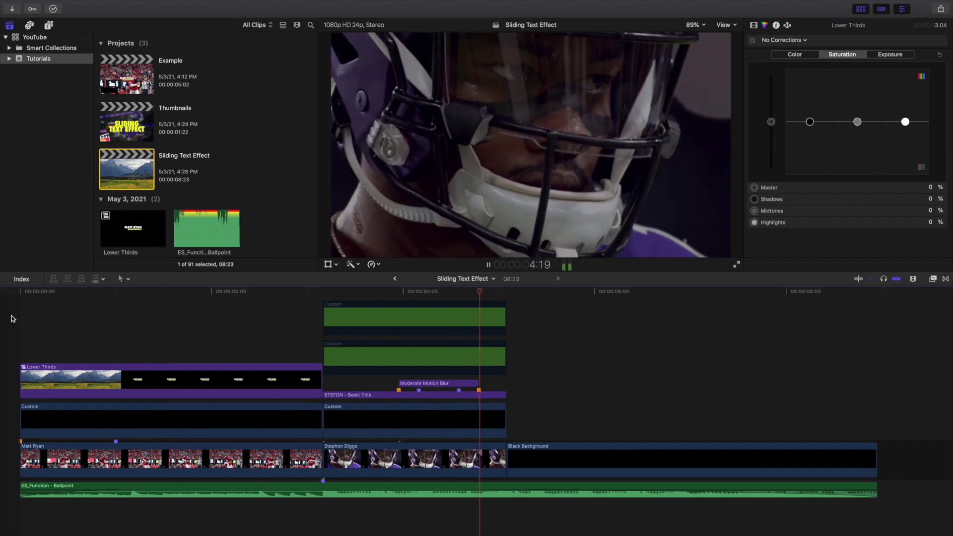
{"action": "left_click", "coordinate": [13, 319]}
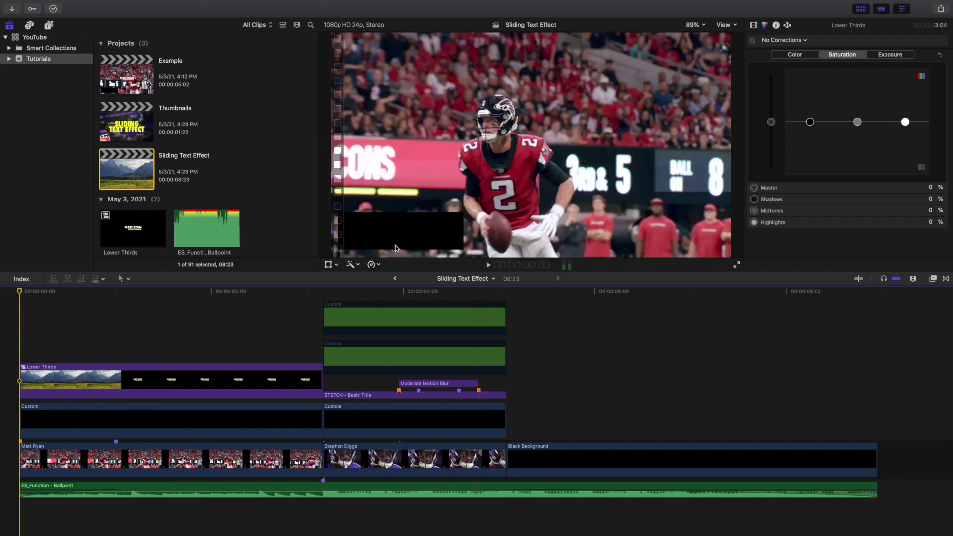
{"action": "key", "text": "space"}
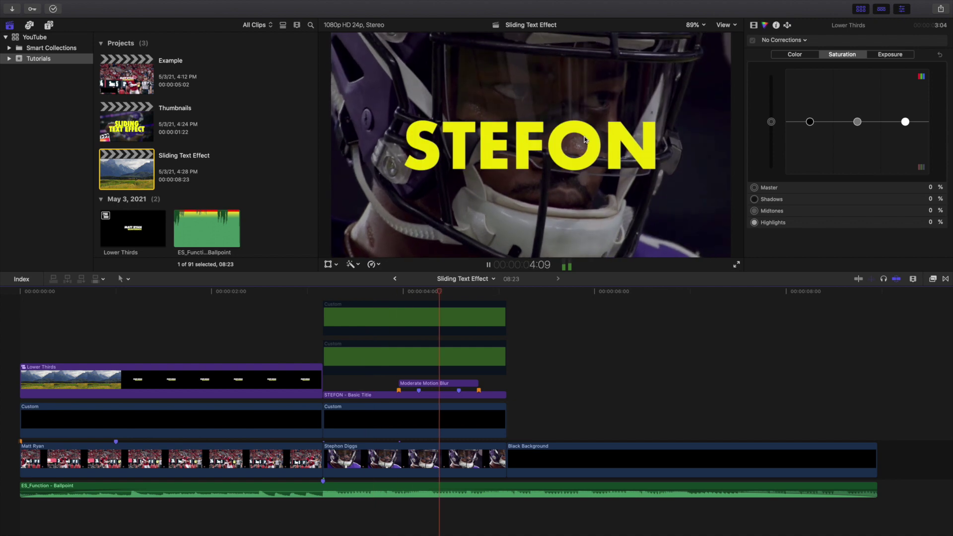
{"action": "key", "text": "space"}
{"action": "left_click", "coordinate": [16, 340]}
- Examine the STEFON title's slide-in frame by frame, starting at 3:23 in the timeline
{"action": "scroll", "coordinate": [365, 336], "scroll_direction": "up", "scroll_amount": 2}
{"action": "left_click", "coordinate": [397, 310]}
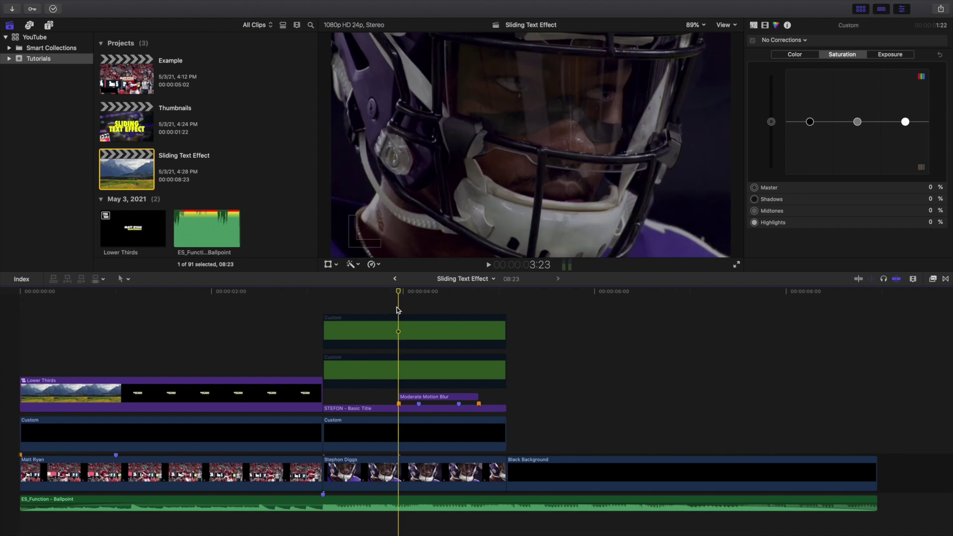
{"action": "key", "text": "space"}
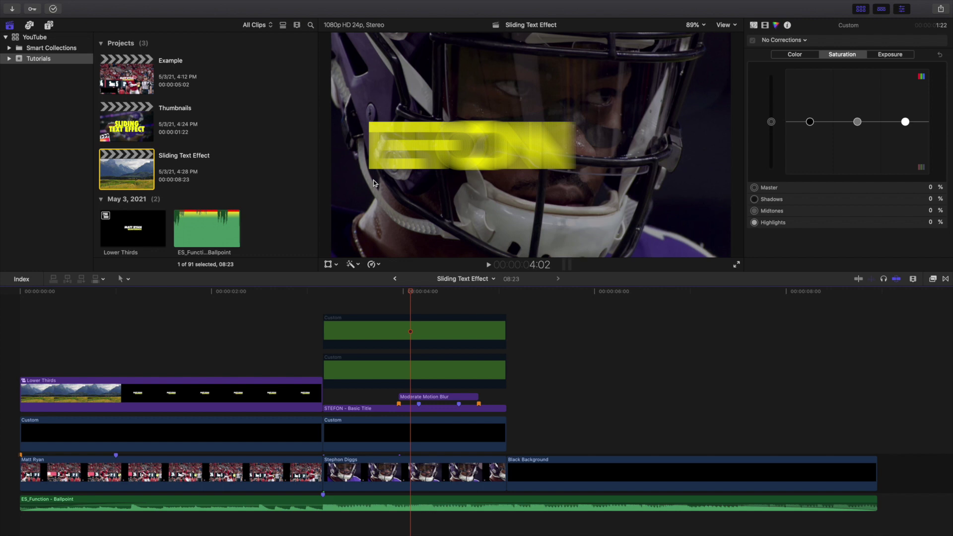
{"action": "key", "text": "Right"}
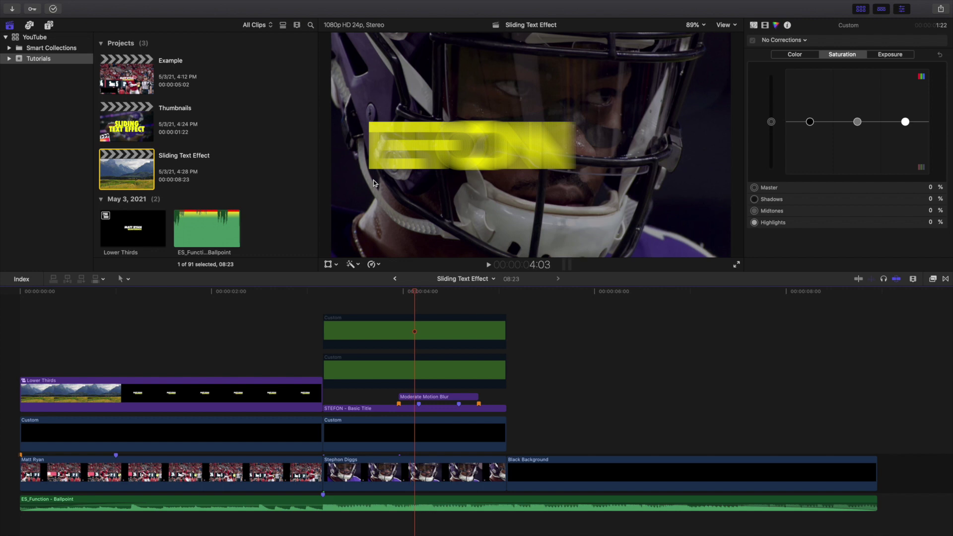
{"action": "key", "text": "Right"}
{"action": "key", "text": "Right"}
{"action": "key", "text": "Right"}
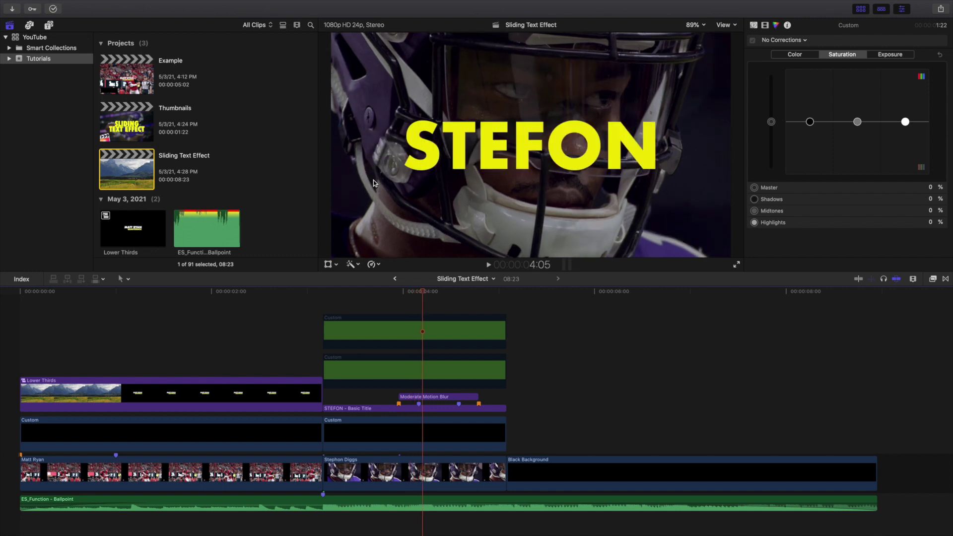
{"action": "left_click", "coordinate": [397, 306]}
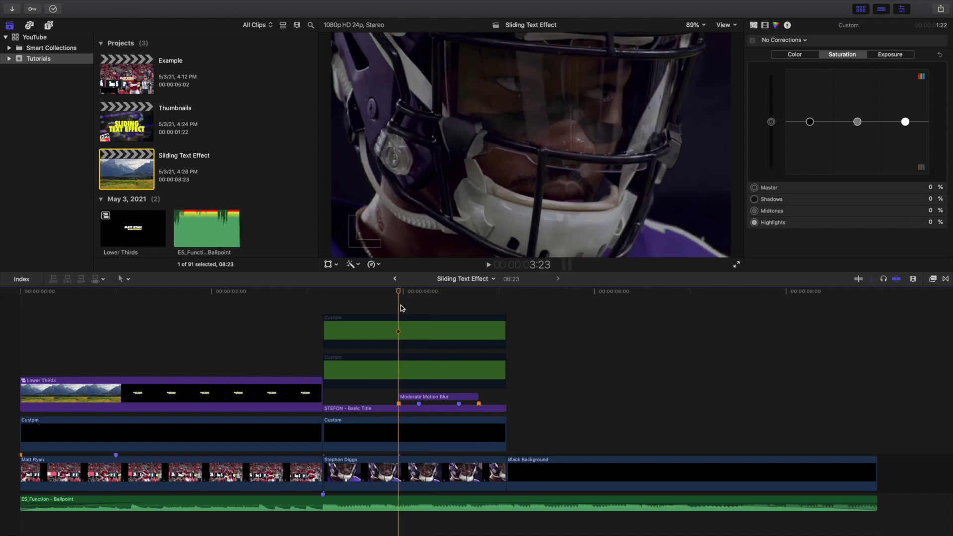
{"action": "key", "text": "space"}
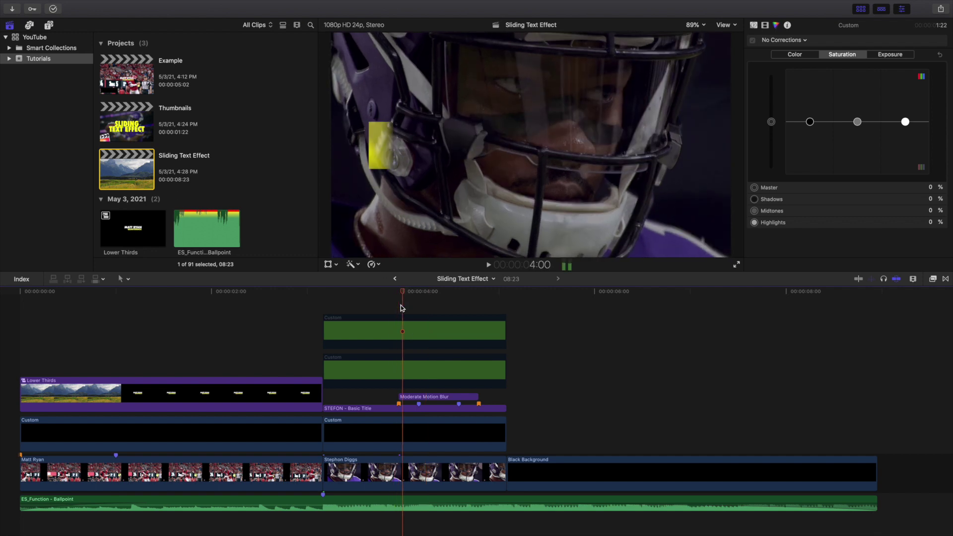
{"action": "key", "text": "Right"}
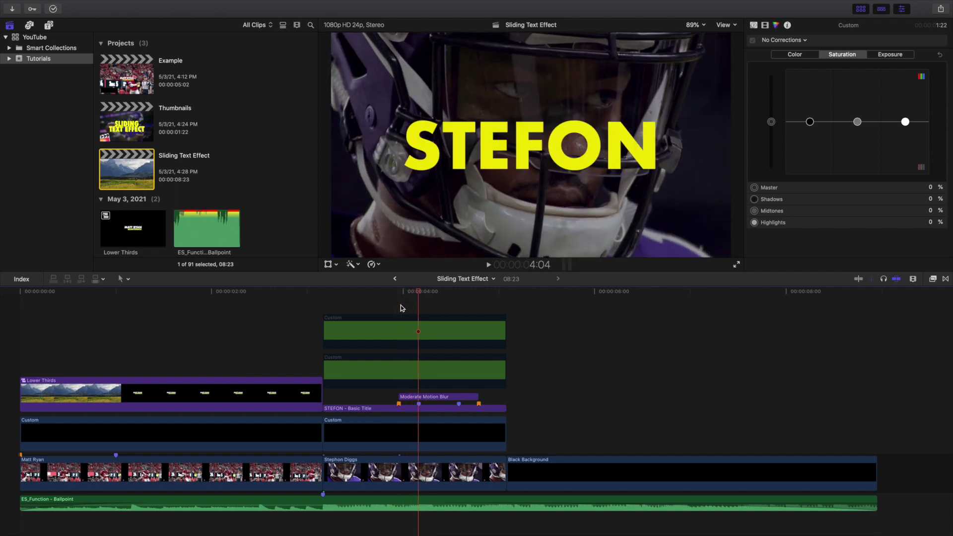
- Open the Example project and place the playhead at 1:00, on the Matt Ryan clip's marker
{"action": "left_click", "coordinate": [17, 366]}
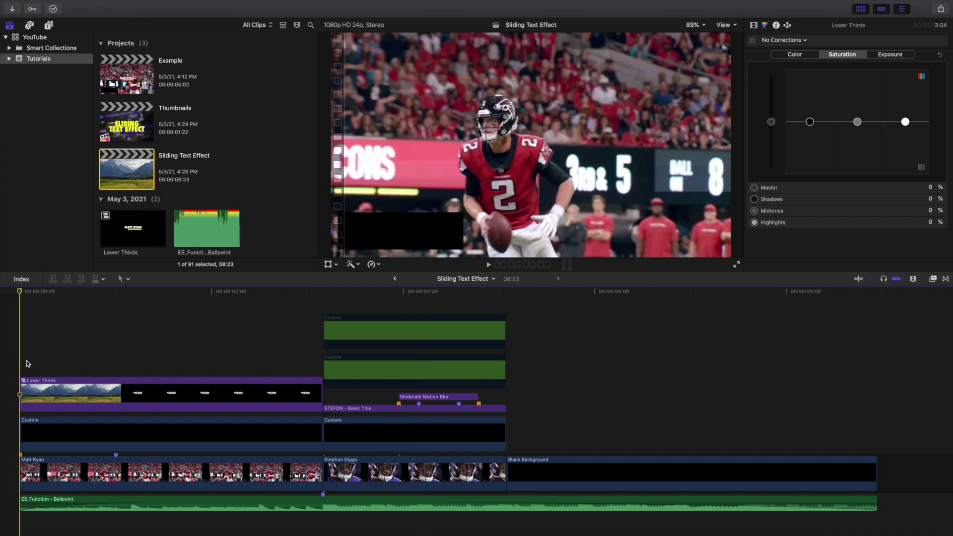
{"action": "double_click", "coordinate": [131, 77]}
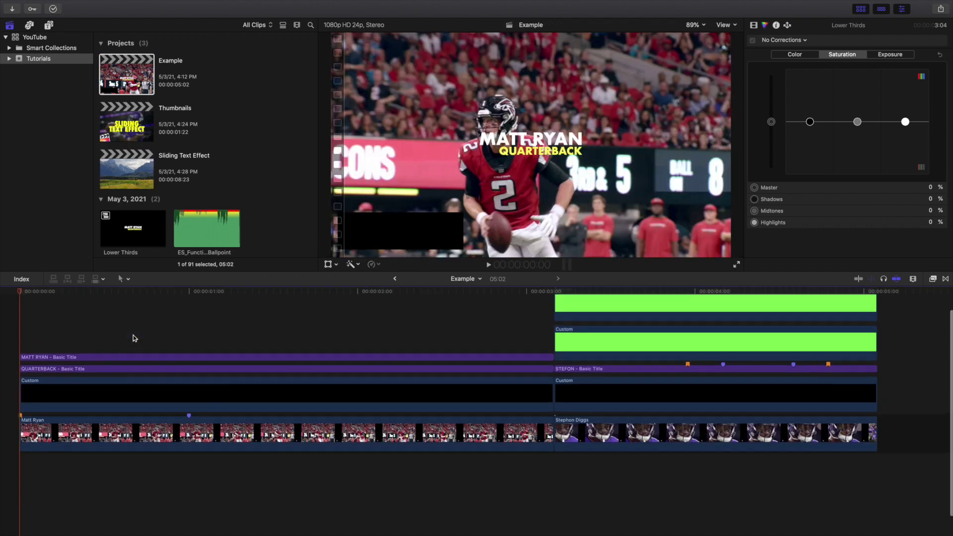
{"action": "left_click", "coordinate": [187, 334]}
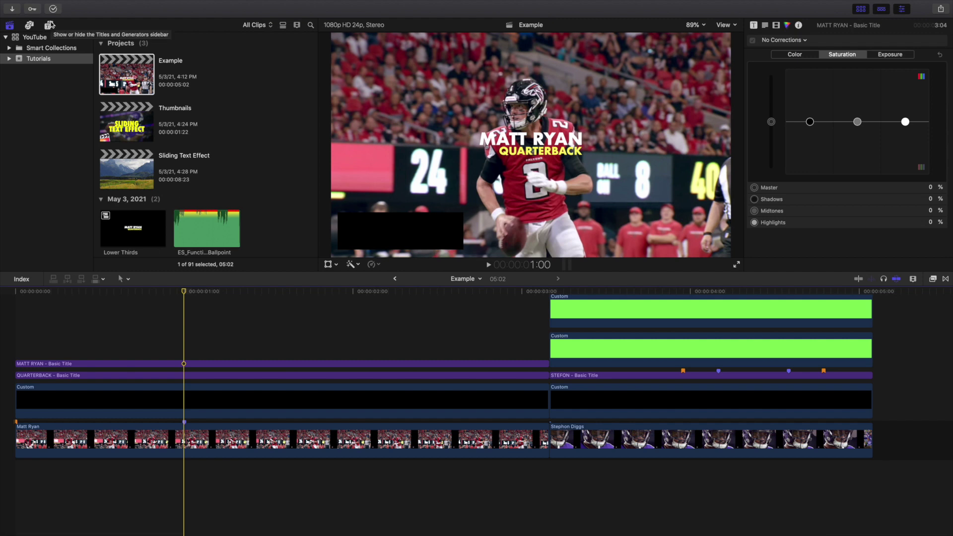
- Review the text settings of the MATT RYAN title, including its font, size, position and face options
{"action": "left_click", "coordinate": [179, 364]}
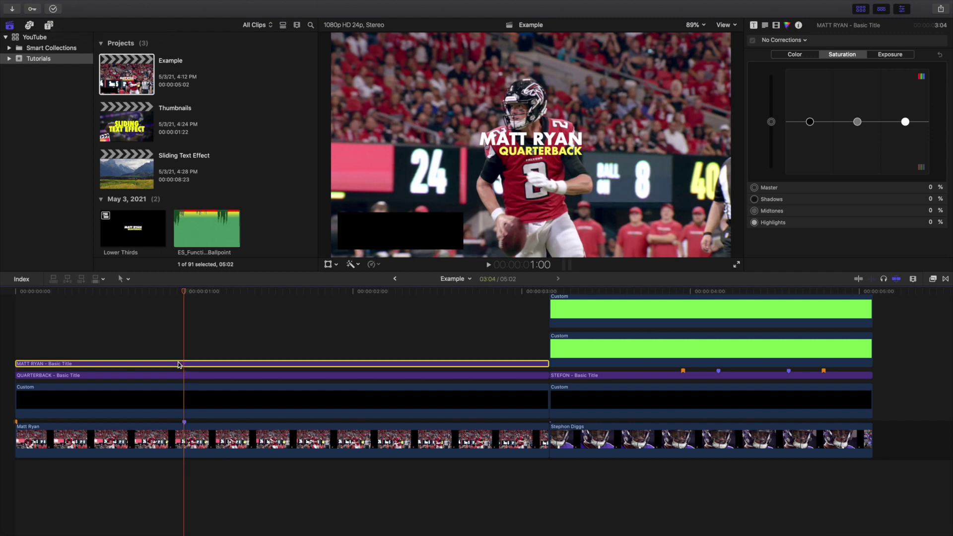
{"action": "left_click", "coordinate": [764, 26]}
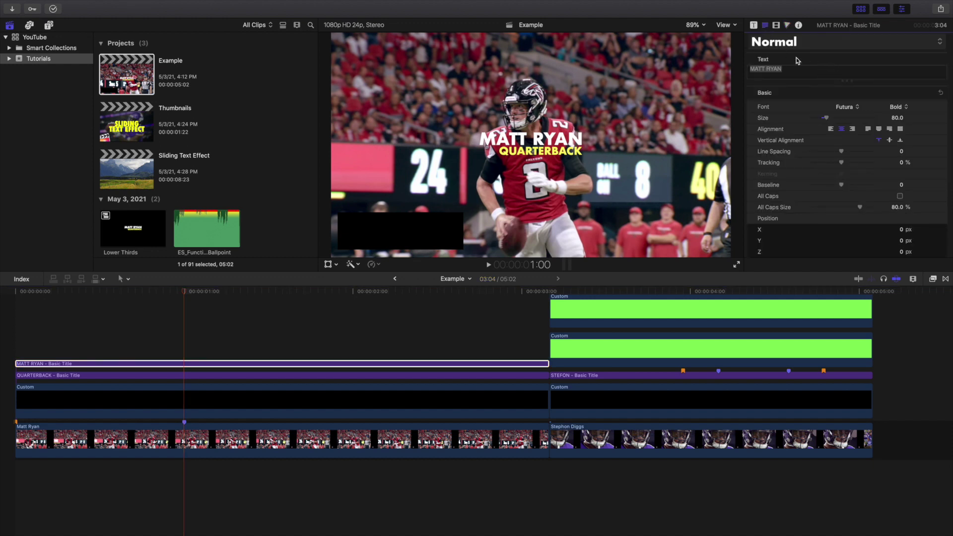
{"action": "scroll", "coordinate": [793, 99], "scroll_direction": "down", "scroll_amount": 2}
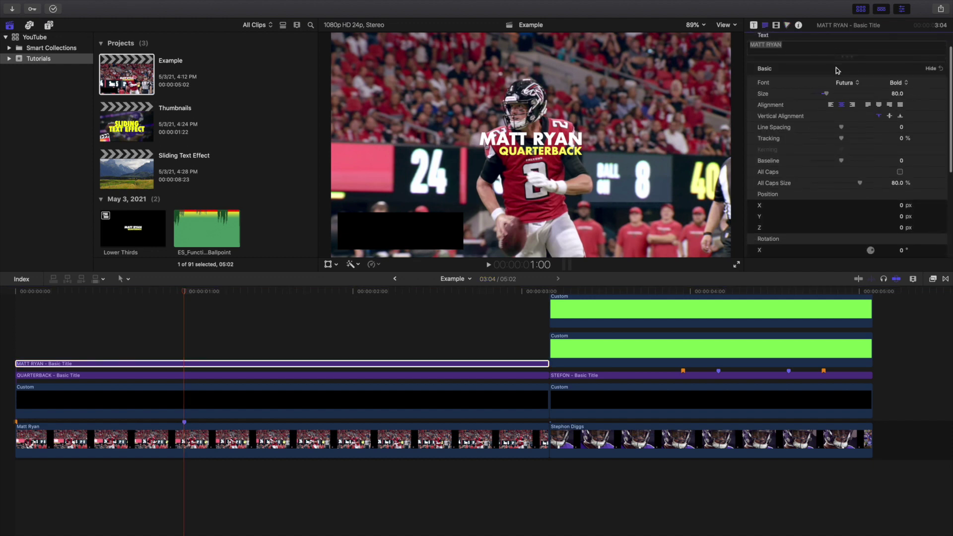
{"action": "scroll", "coordinate": [799, 112], "scroll_direction": "down", "scroll_amount": 5}
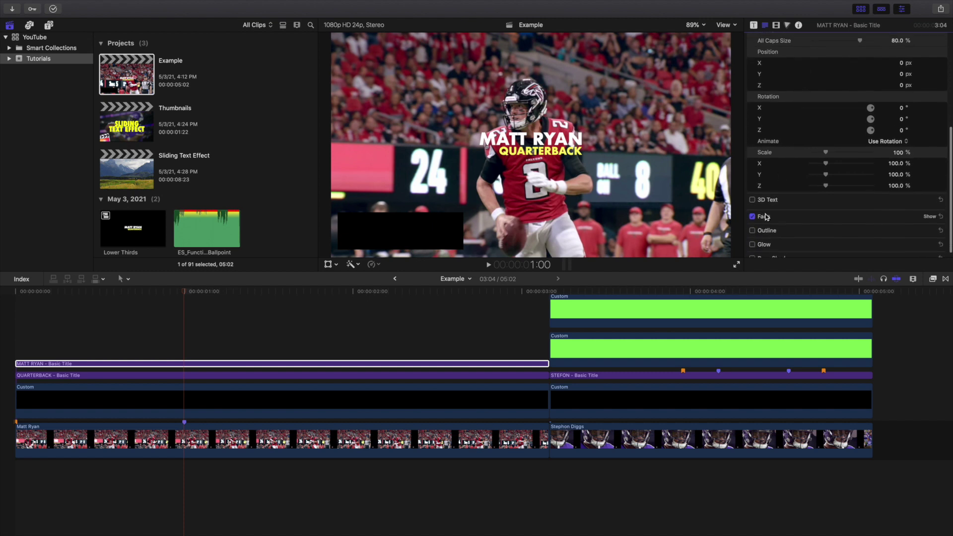
{"action": "scroll", "coordinate": [796, 121], "scroll_direction": "up", "scroll_amount": 6}
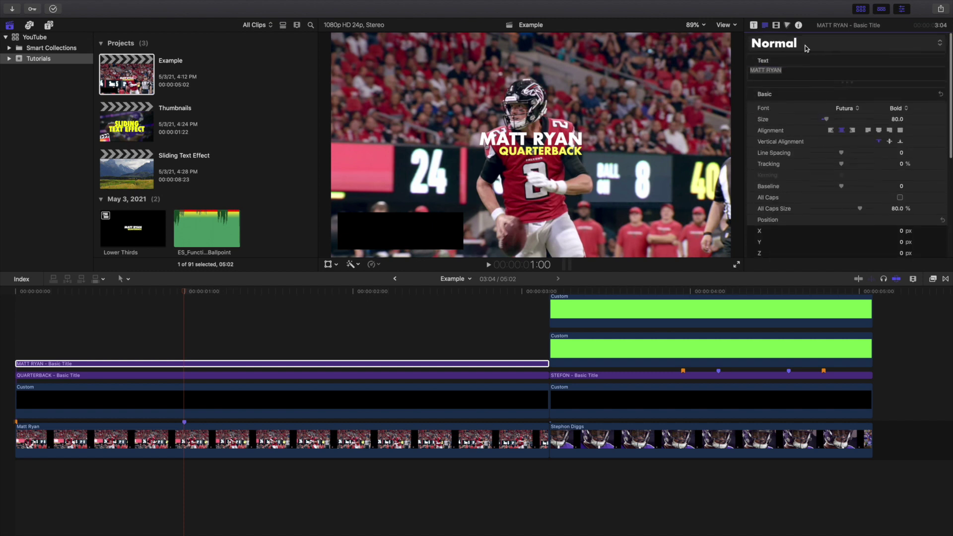
{"action": "left_click", "coordinate": [183, 345]}
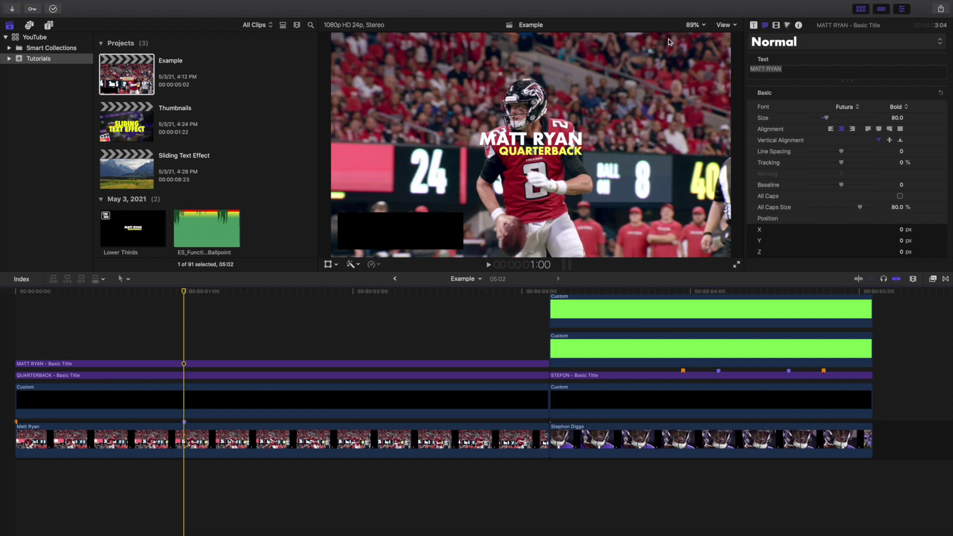
- Show the horizon overlay over the video preview and magnify the preview to 200%
{"action": "left_click", "coordinate": [725, 25]}
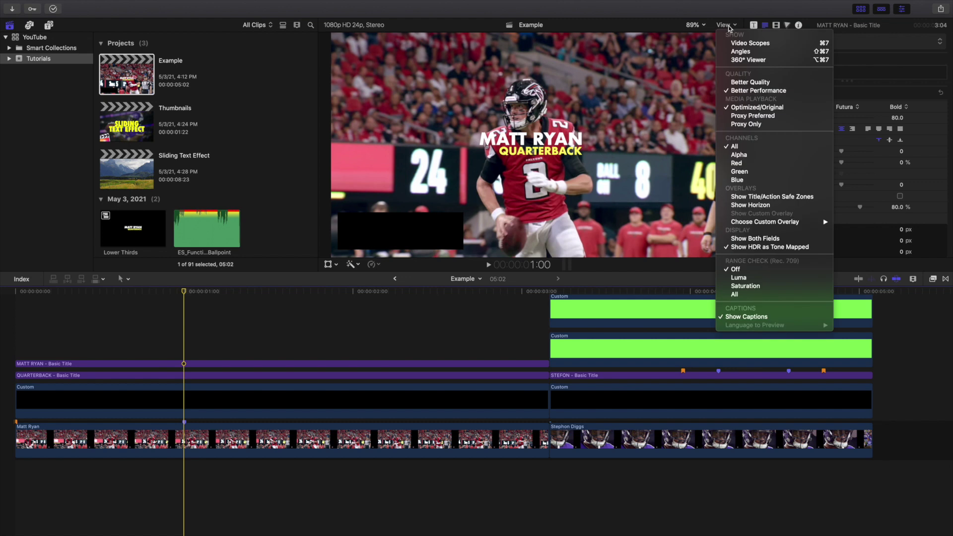
{"action": "left_click", "coordinate": [718, 203]}
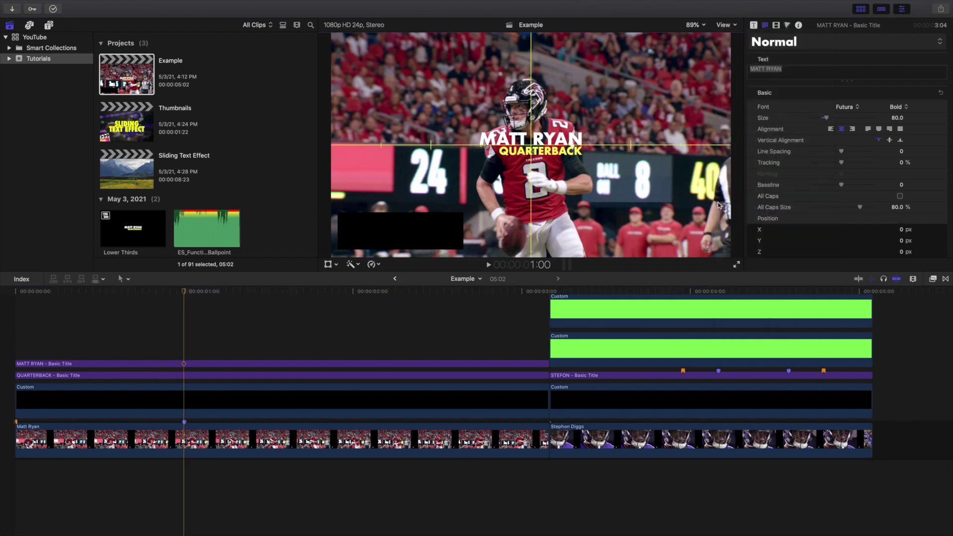
{"action": "left_click", "coordinate": [692, 25]}
{"action": "left_click", "coordinate": [704, 89]}
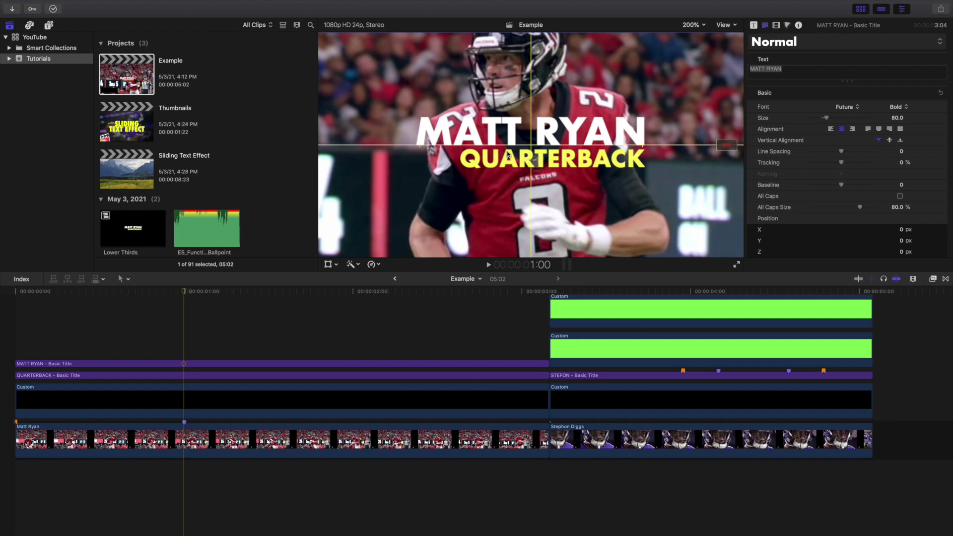
- Apply the Draw Mask effect to the MATT RYAN title
{"action": "left_click", "coordinate": [187, 365]}
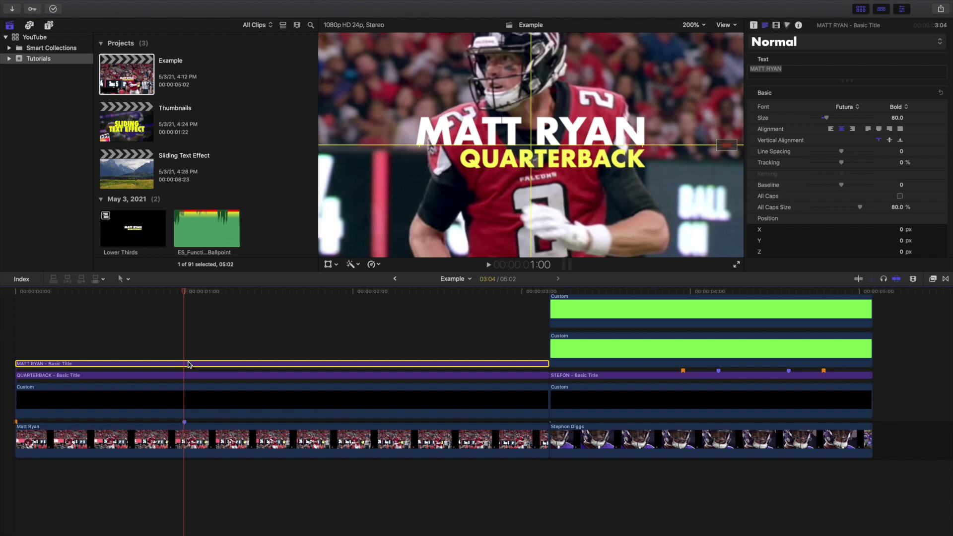
{"action": "left_click", "coordinate": [933, 279]}
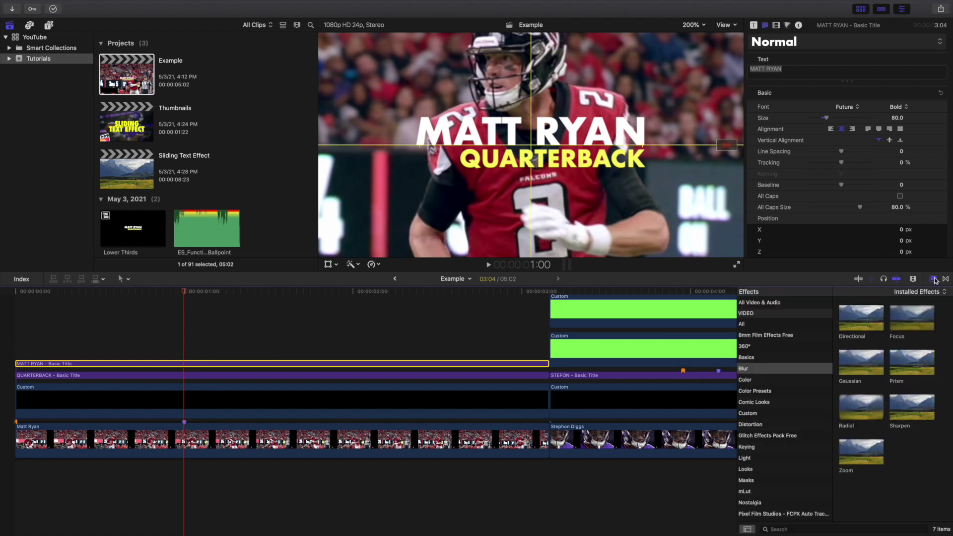
{"action": "left_click", "coordinate": [746, 481]}
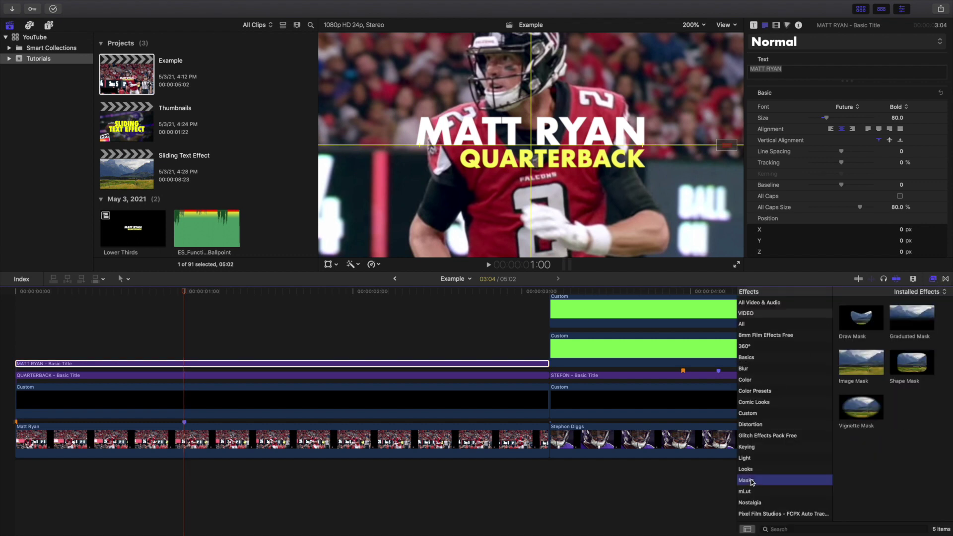
{"action": "mouse_move", "coordinate": [860, 319]}
{"action": "left_mouse_down"}
{"action": "mouse_move", "coordinate": [262, 360]}
{"action": "mouse_move", "coordinate": [277, 366]}
{"action": "left_mouse_up"}
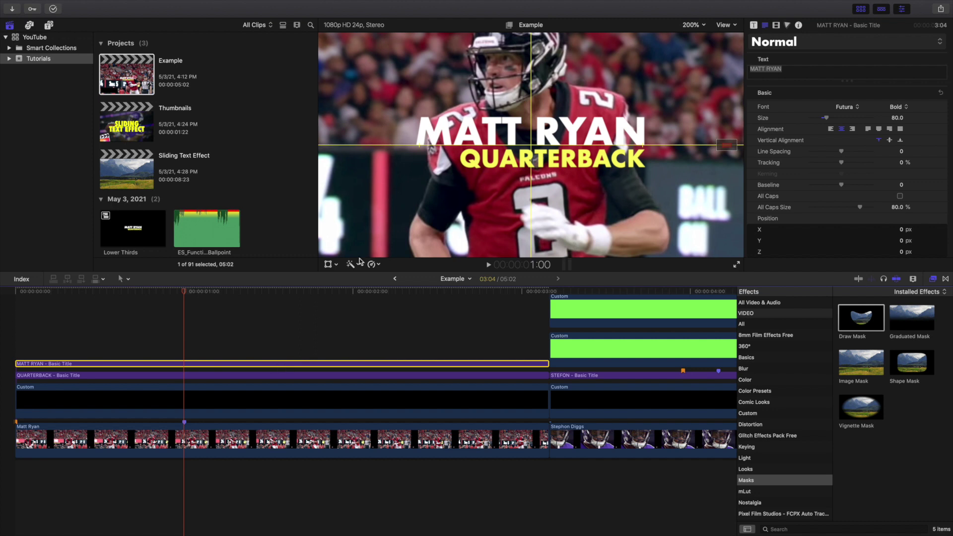
- Draw a closed rectangular mask around the MATT RYAN text, with its lower edge on the horizontal centre line
{"action": "left_click", "coordinate": [406, 145]}
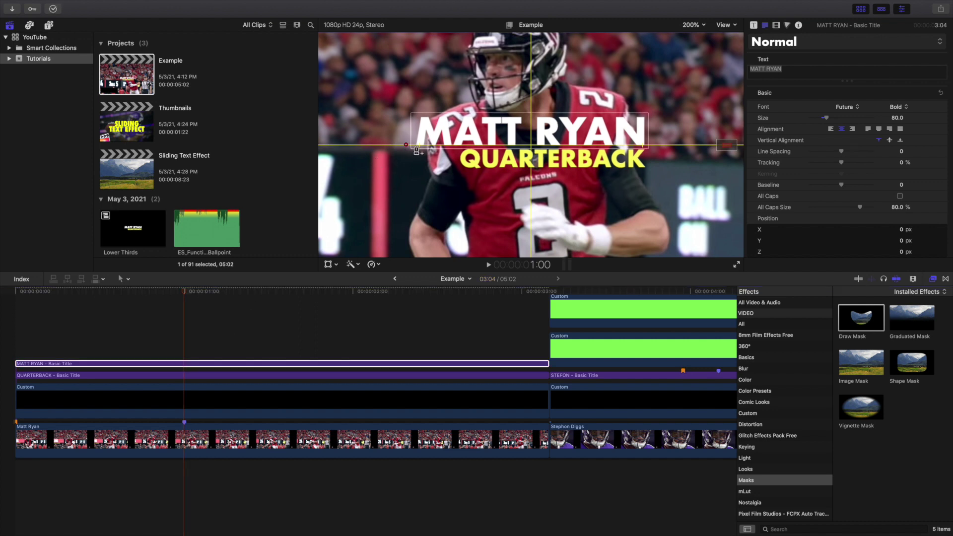
{"action": "key", "text": "super+z"}
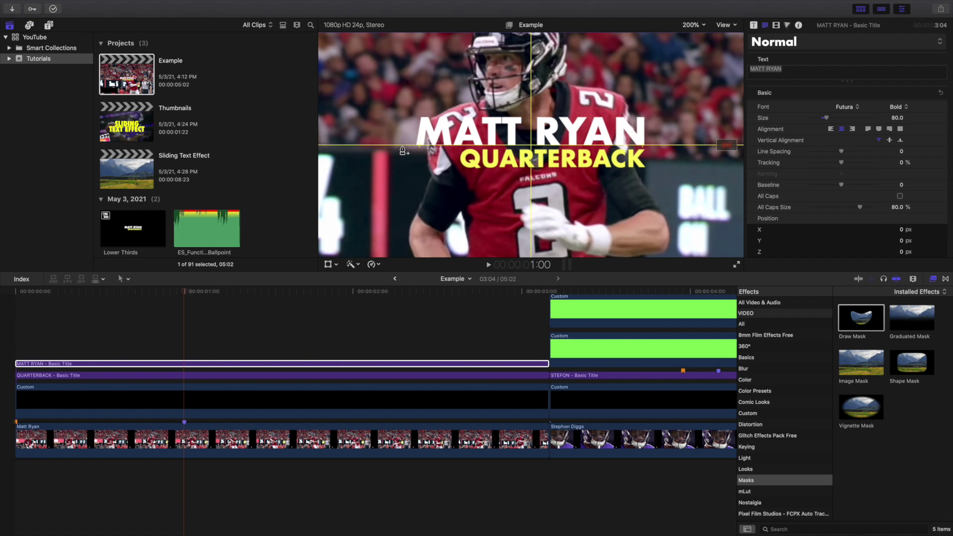
{"action": "left_click", "coordinate": [402, 145]}
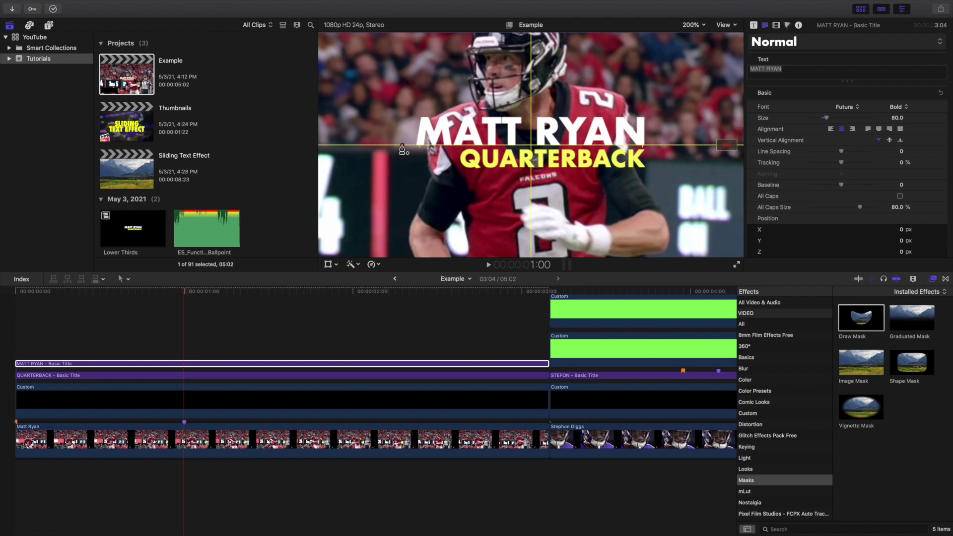
{"action": "left_click", "coordinate": [653, 145]}
{"action": "left_click", "coordinate": [653, 109]}
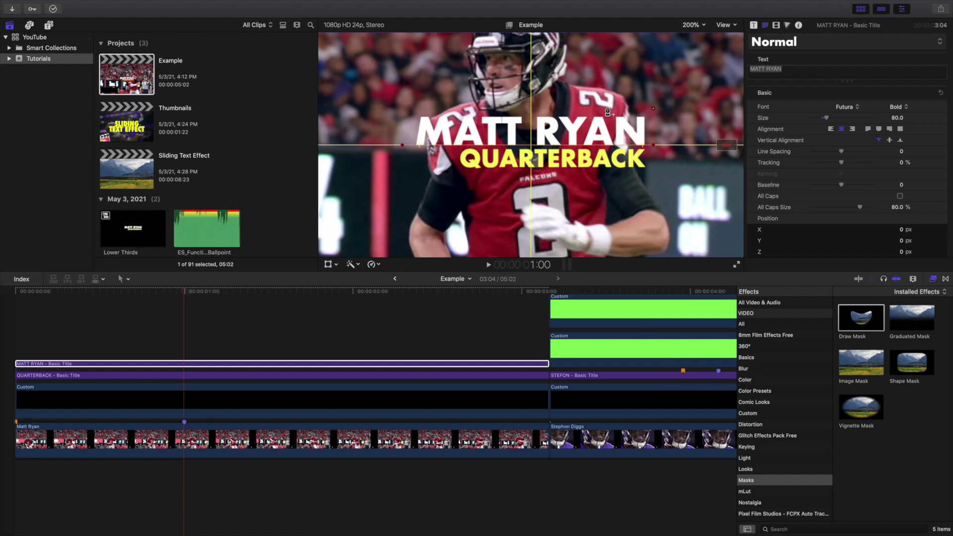
{"action": "left_click", "coordinate": [404, 109]}
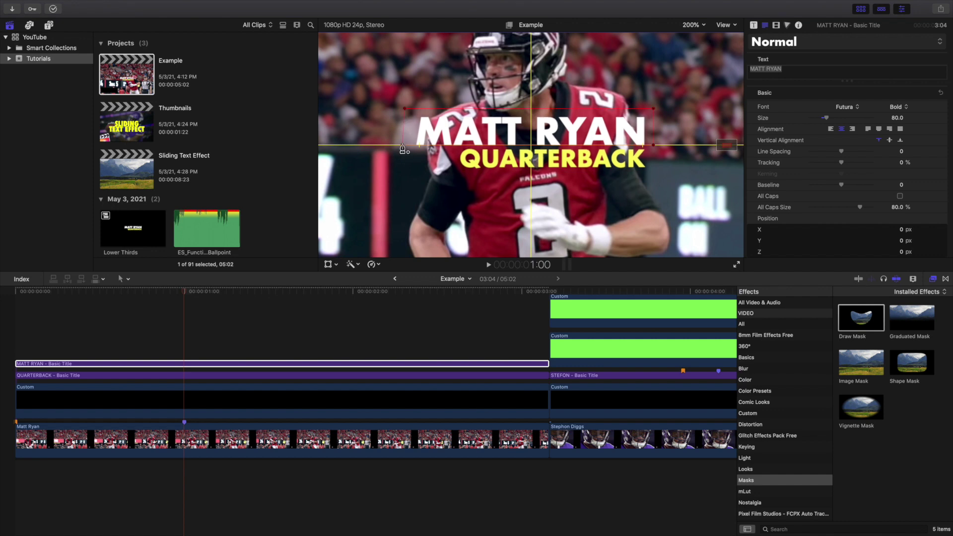
{"action": "left_click", "coordinate": [402, 145]}
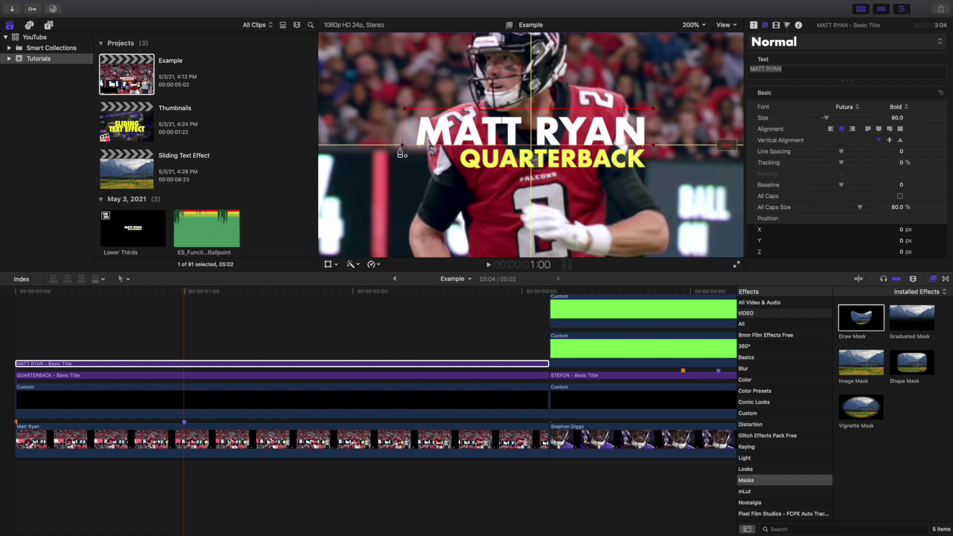
- Apply the Draw Mask effect to the QUARTERBACK title and draw a closed rectangle around its text, upper edge on the horizontal centre line
{"action": "left_click", "coordinate": [175, 376]}
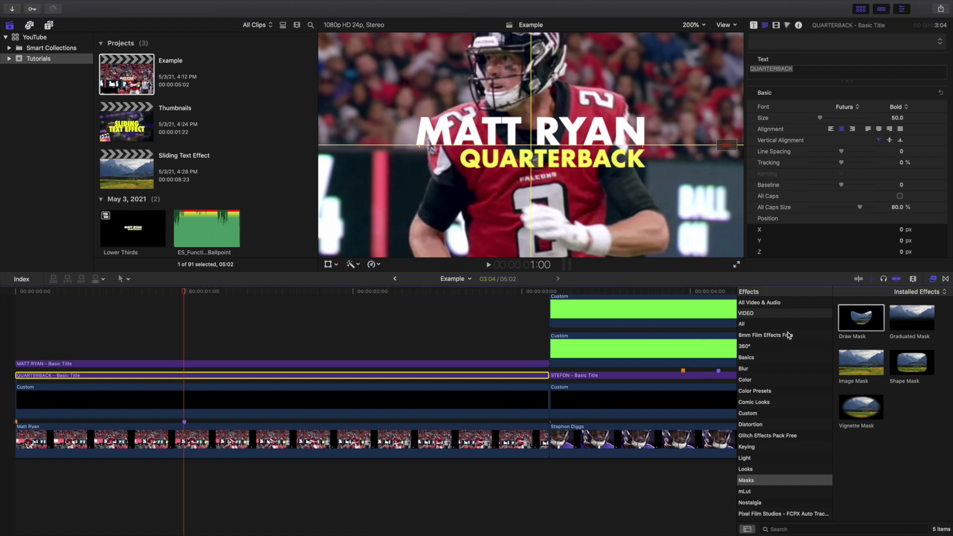
{"action": "mouse_move", "coordinate": [861, 320]}
{"action": "left_mouse_down"}
{"action": "mouse_move", "coordinate": [238, 365]}
{"action": "mouse_move", "coordinate": [201, 377]}
{"action": "left_mouse_up"}
{"action": "left_click", "coordinate": [404, 144]}
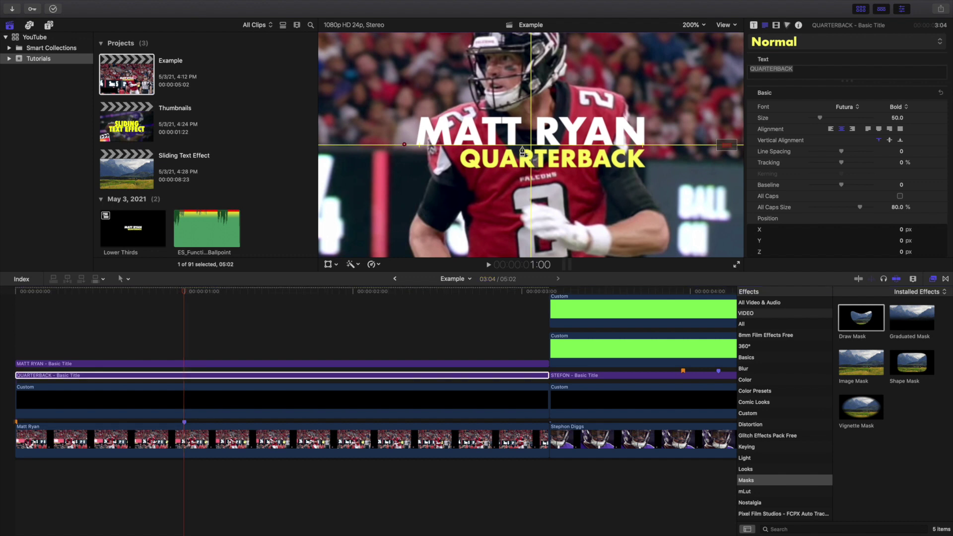
{"action": "left_click", "coordinate": [658, 146]}
{"action": "left_click", "coordinate": [659, 173]}
{"action": "left_click", "coordinate": [404, 173]}
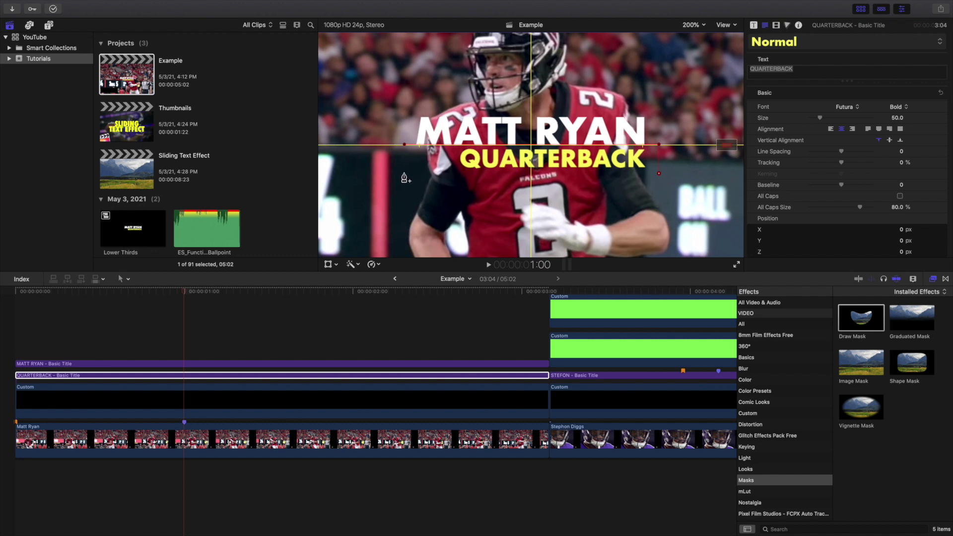
{"action": "left_click", "coordinate": [404, 145]}
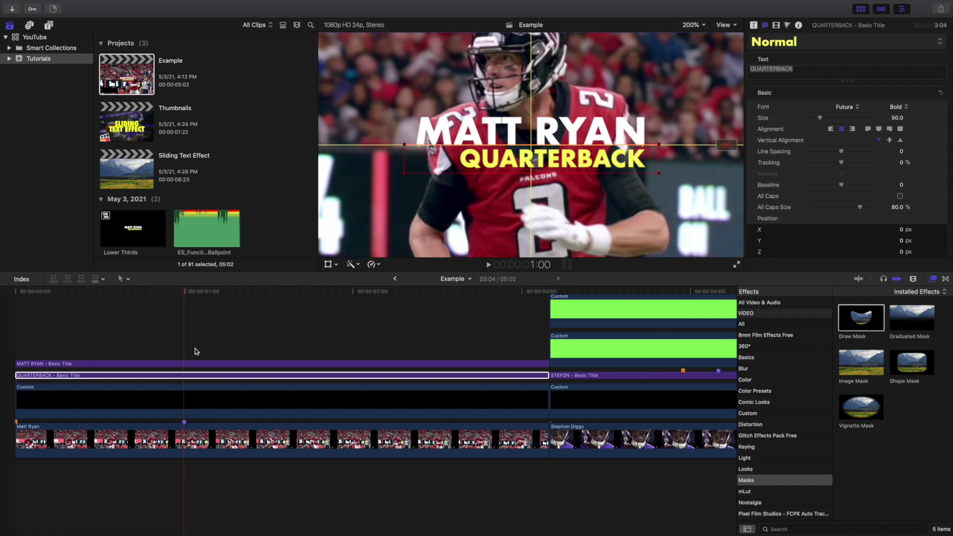
- Add keyframes at 1:00 for both the Draw Mask position and the Transform position of the MATT RYAN title
{"action": "left_click", "coordinate": [184, 365]}
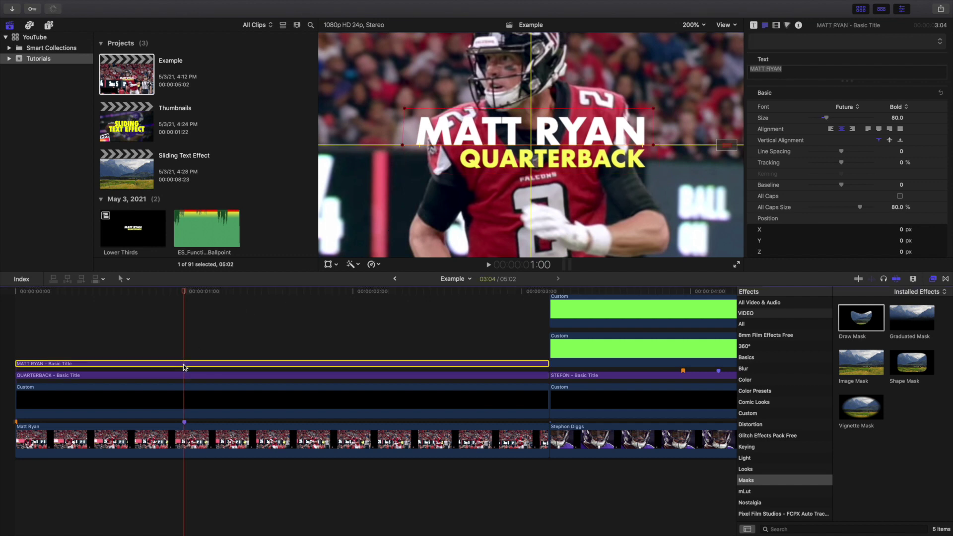
{"action": "left_click", "coordinate": [776, 26]}
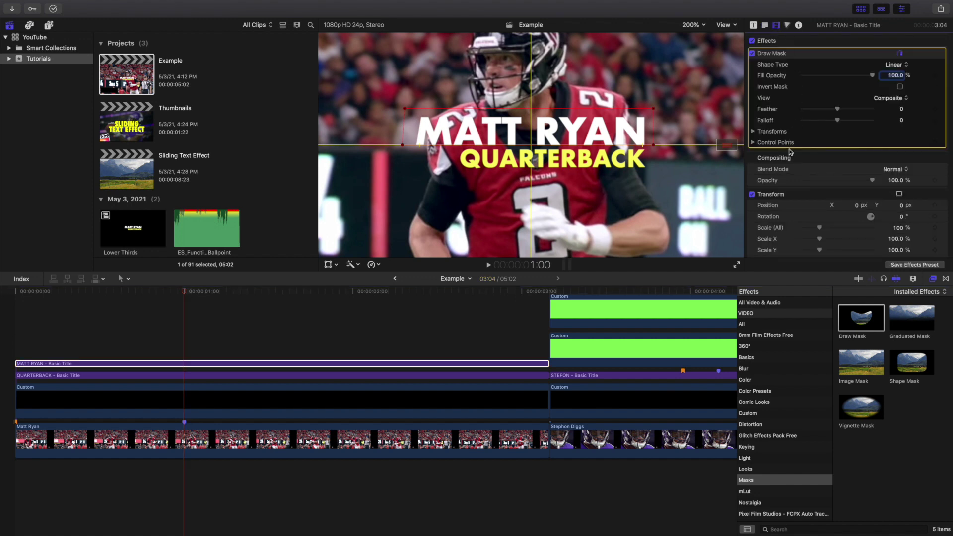
{"action": "left_click", "coordinate": [753, 131]}
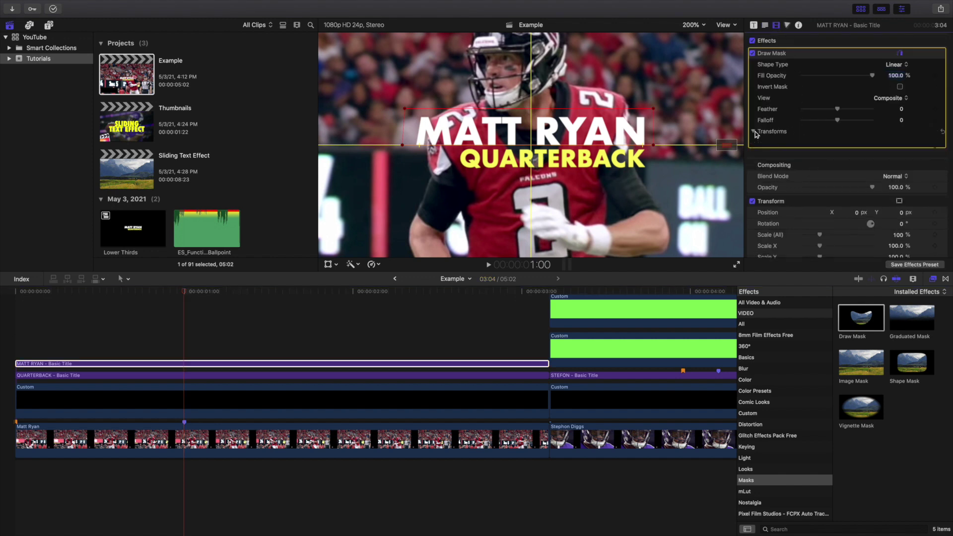
{"action": "left_click", "coordinate": [934, 143]}
{"action": "scroll", "coordinate": [843, 190], "scroll_direction": "down", "scroll_amount": 2}
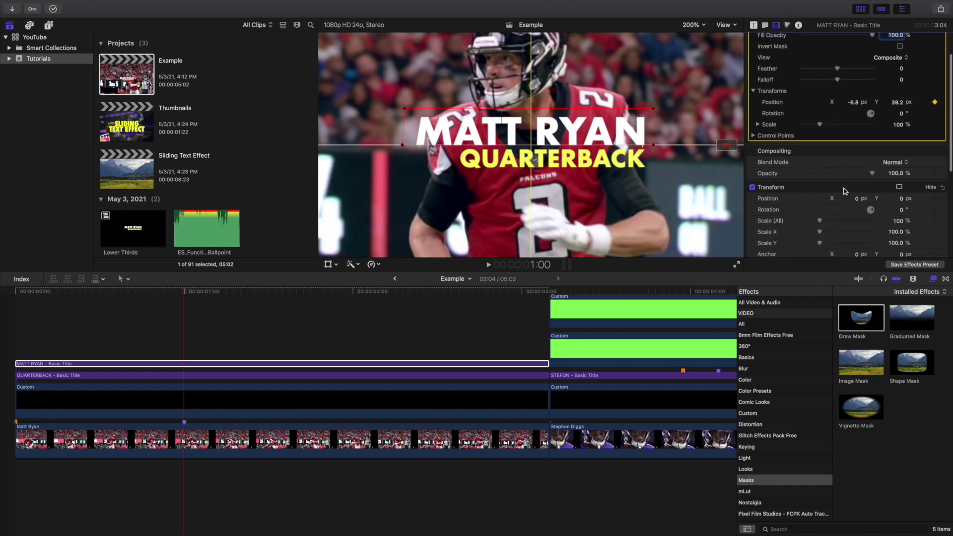
{"action": "scroll", "coordinate": [844, 193], "scroll_direction": "down", "scroll_amount": 2}
{"action": "left_click", "coordinate": [934, 169]}
{"action": "scroll", "coordinate": [916, 146], "scroll_direction": "up", "scroll_amount": 1}
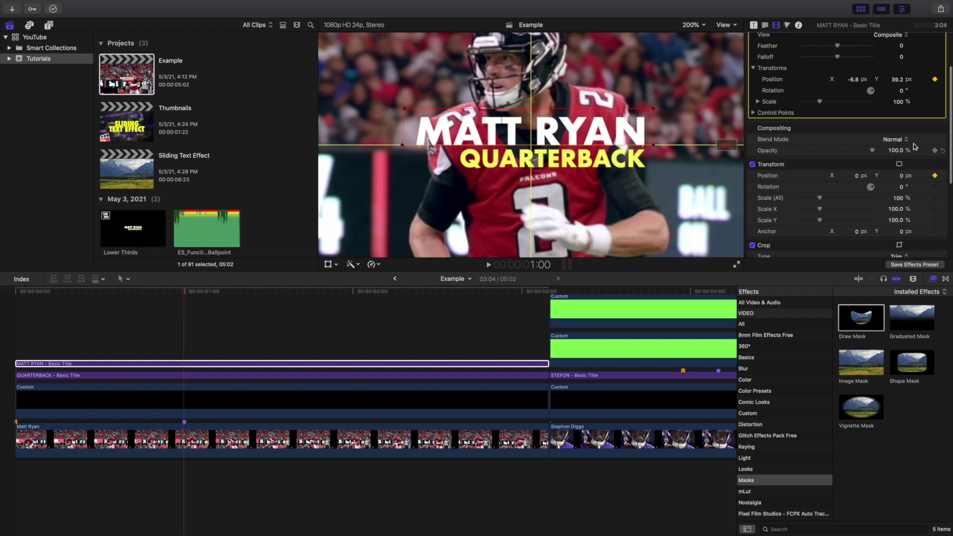
{"action": "scroll", "coordinate": [915, 146], "scroll_direction": "up", "scroll_amount": 3}
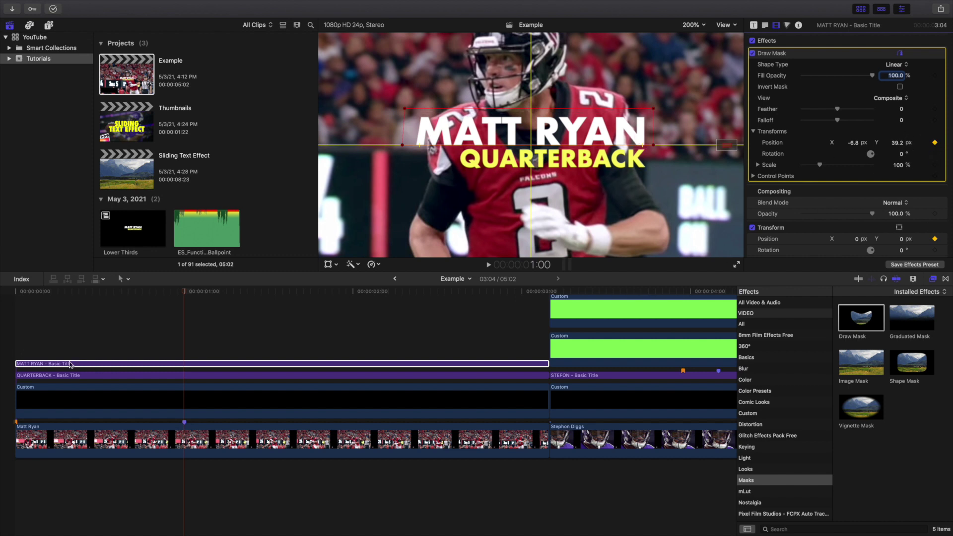
- At the start of the timeline, set the MATT RYAN title's Transform position Y to -82.5 px
{"action": "left_click", "coordinate": [14, 353]}
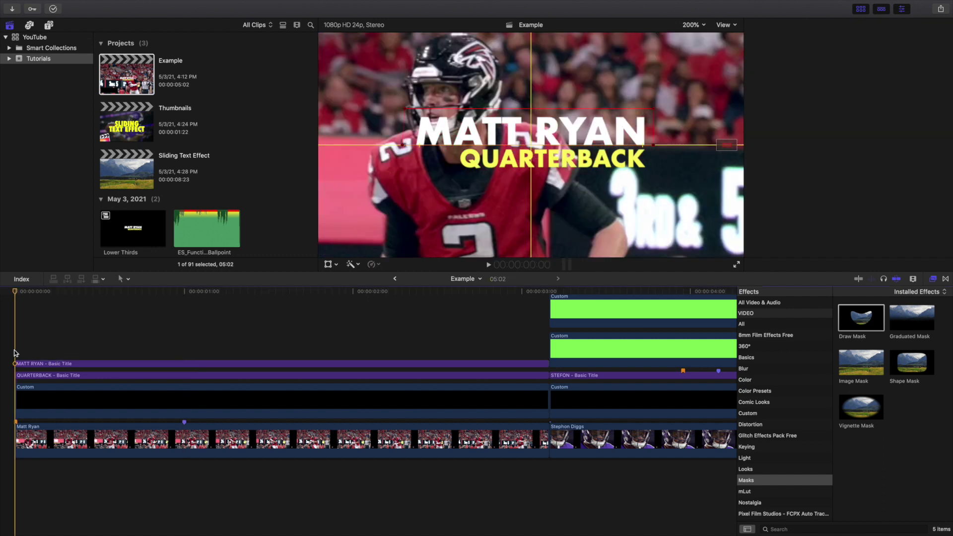
{"action": "left_click", "coordinate": [30, 366]}
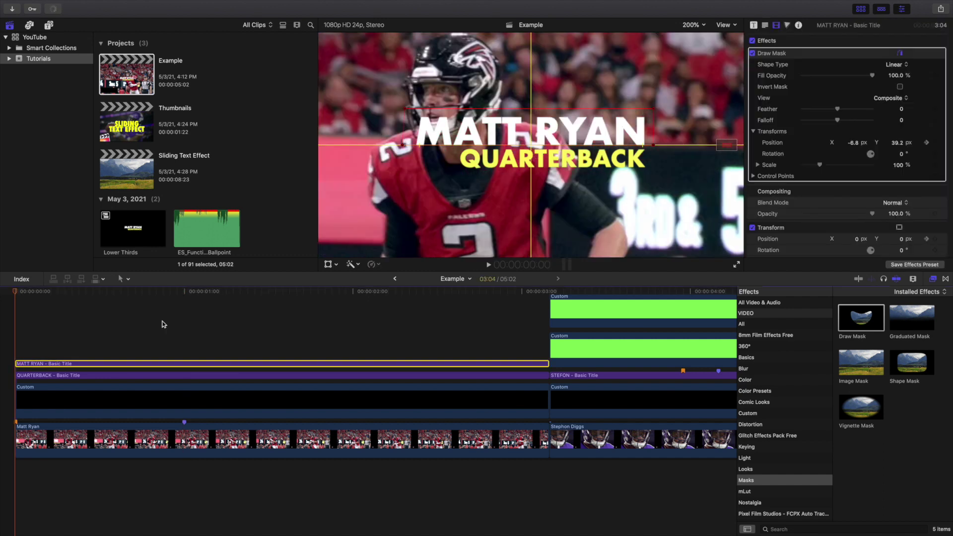
{"action": "scroll", "coordinate": [820, 244], "scroll_direction": "down", "scroll_amount": 2}
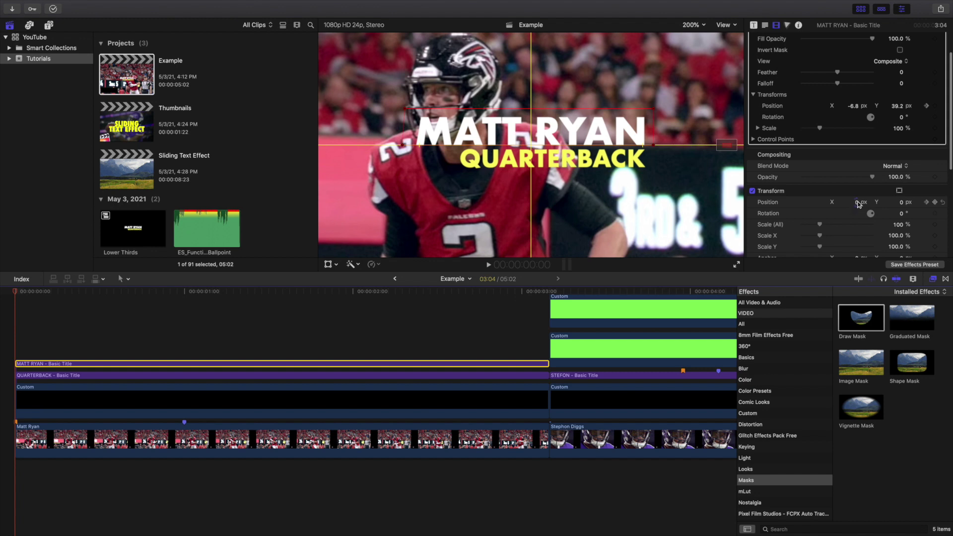
{"action": "left_click_drag", "start_coordinate": [902, 205], "coordinate": [902, 245]}
{"action": "left_click_drag", "start_coordinate": [902, 204], "coordinate": [902, 203]}
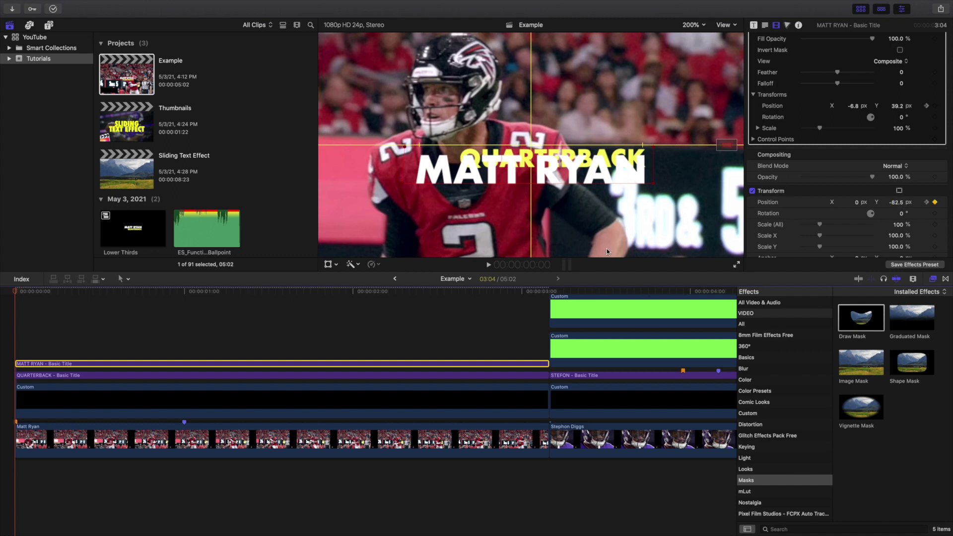
- Play the MATT RYAN title's slide from the start and step back and forth through its frames to check the mask
{"action": "left_click", "coordinate": [4, 340]}
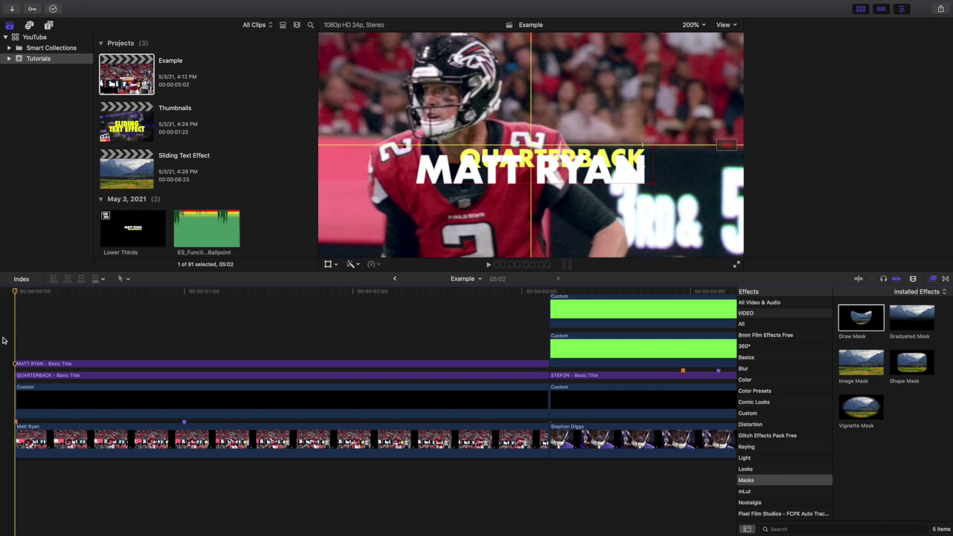
{"action": "key", "text": "space"}
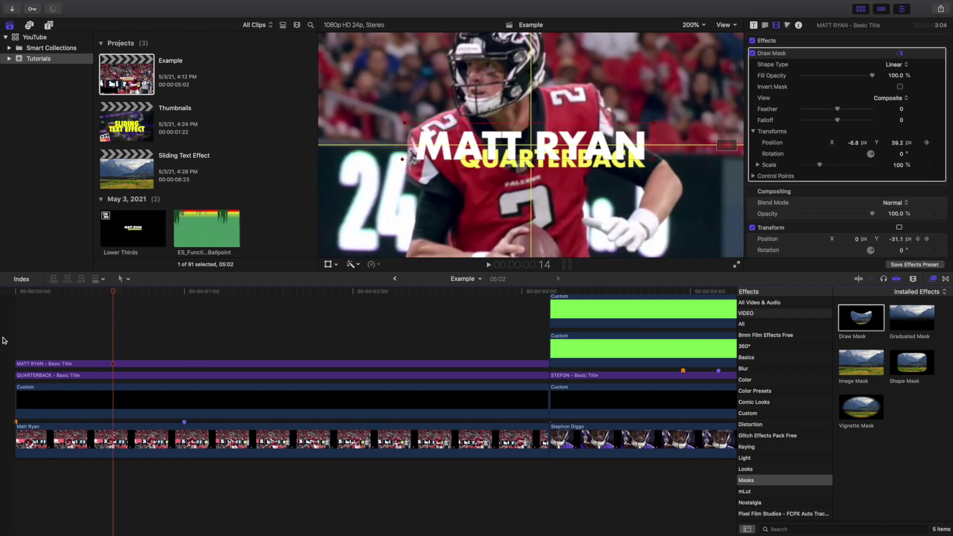
{"action": "key", "text": "Left"}
{"action": "key", "text": "Left"}
{"action": "key", "text": "Left"}
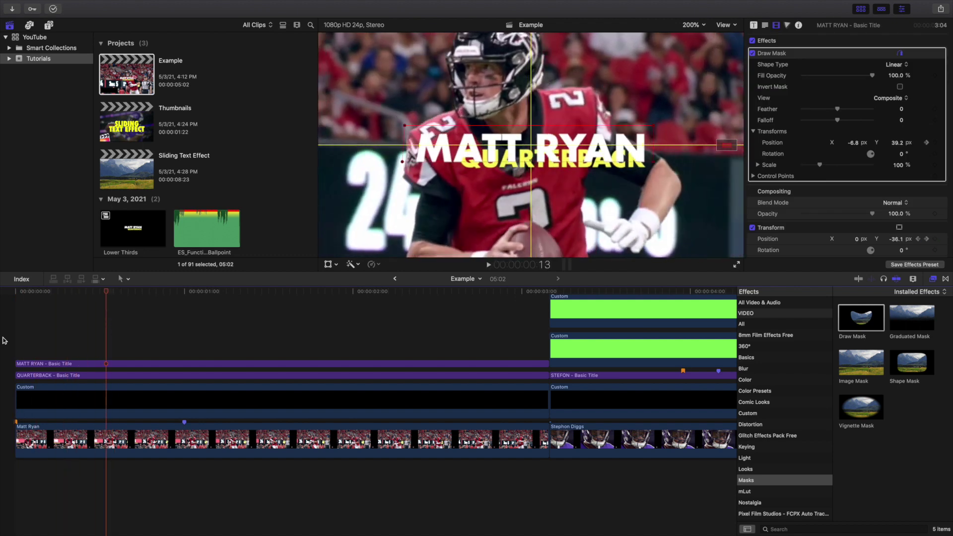
{"action": "key", "text": "Left"}
{"action": "key", "text": "Left"}
{"action": "key", "text": "Left"}
{"action": "key", "text": "Left"}
{"action": "key", "text": "Left"}
{"action": "key", "text": "Left"}
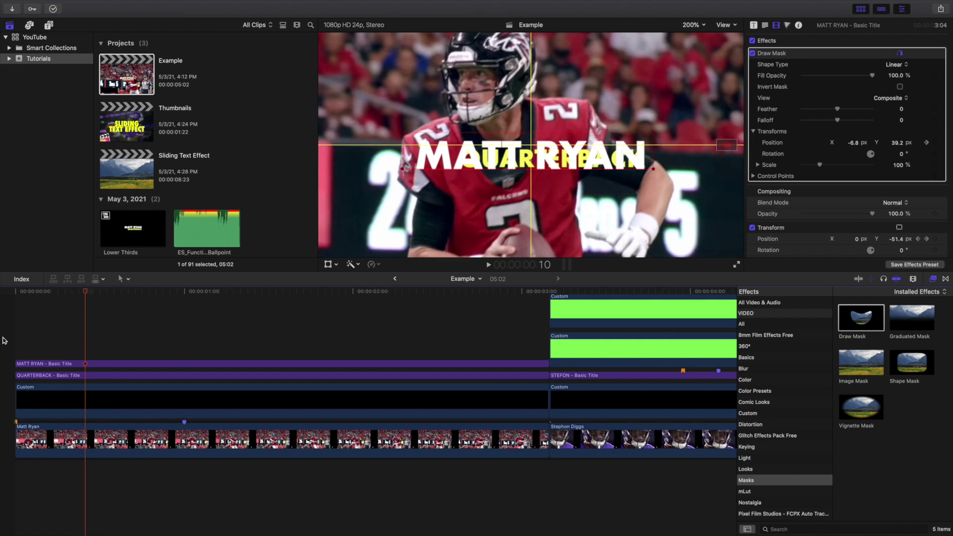
{"action": "key", "text": "Right"}
{"action": "key", "text": "Right"}
{"action": "key", "text": "Right"}
{"action": "key", "text": "Right"}
{"action": "key", "text": "Right"}
{"action": "key", "text": "Right"}
{"action": "key", "text": "Right"}
{"action": "key", "text": "Right"}
{"action": "key", "text": "Right"}
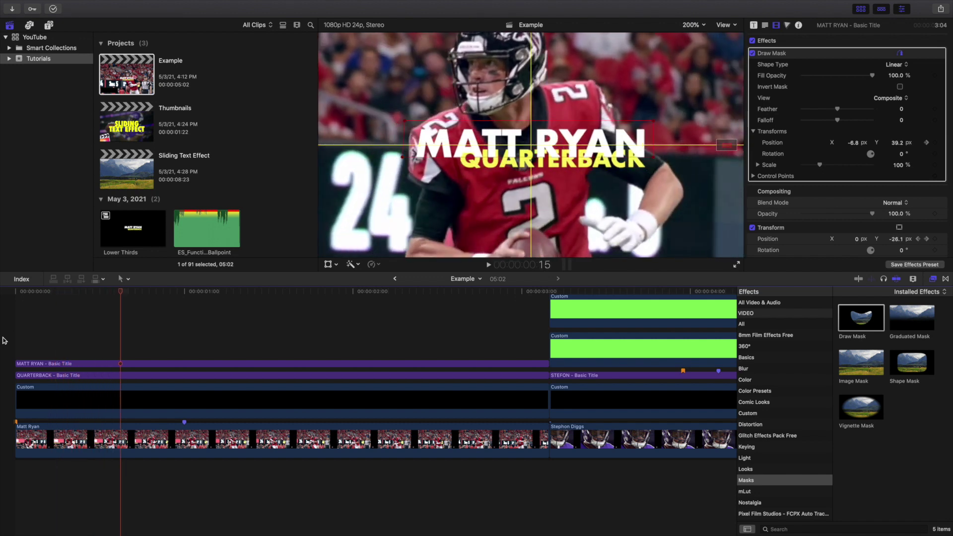
- Replay the opening second from the start to see how the mask travels with the MATT RYAN text
{"action": "key", "text": "Home"}
{"action": "key", "text": "space"}
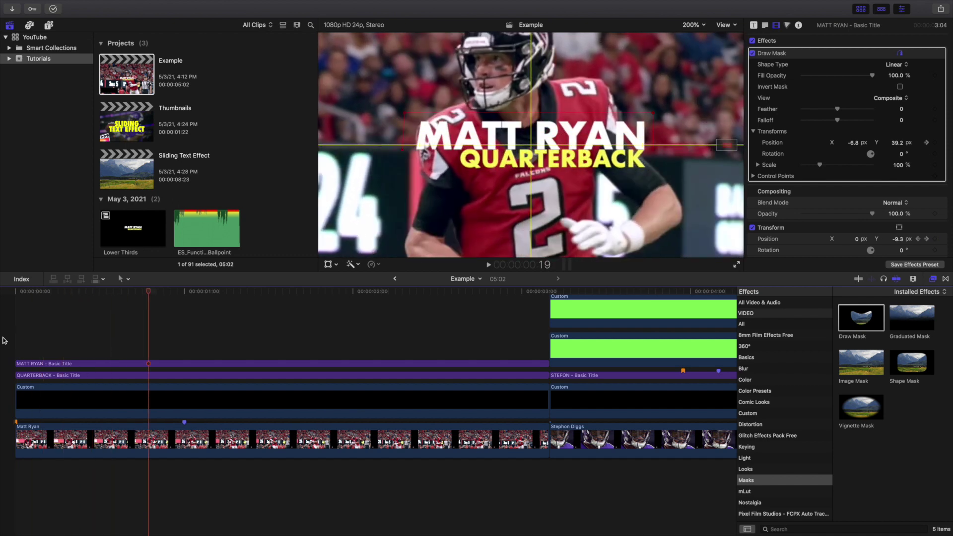
{"action": "key", "text": "space"}
{"action": "key", "text": "Home"}
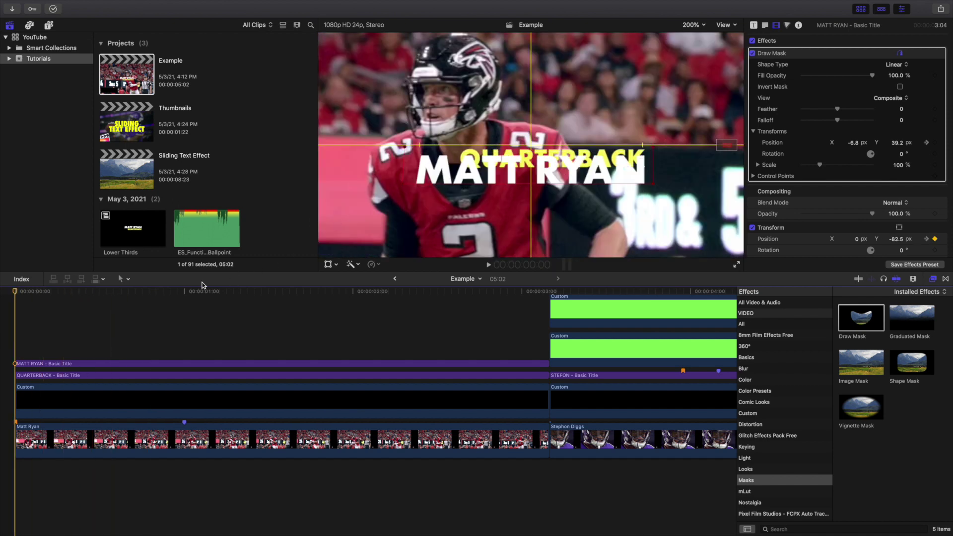
{"action": "key", "text": "space"}
{"action": "key", "text": "space"}
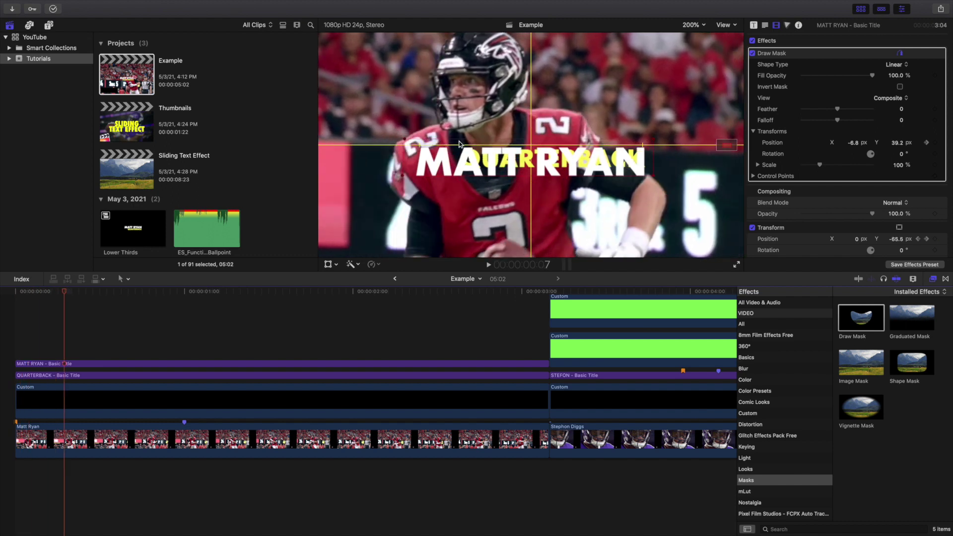
{"action": "key", "text": "space"}
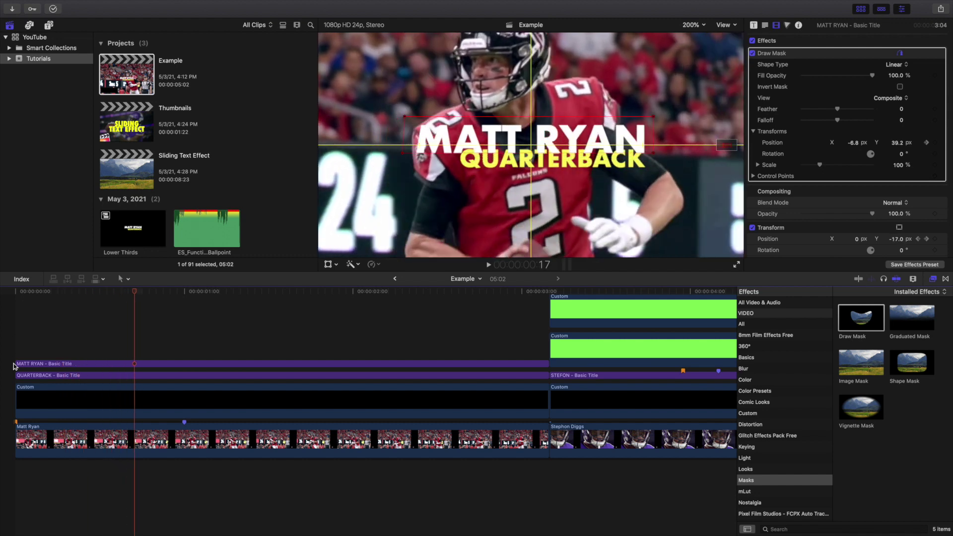
- At the start of the timeline, set the MATT RYAN title's Draw Mask position Y to 121.2 px
{"action": "key", "text": "Home"}
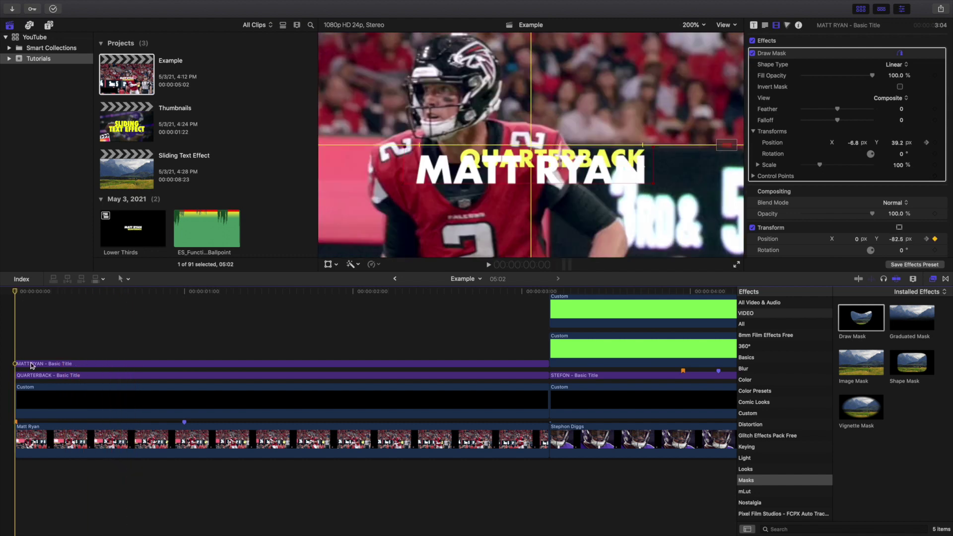
{"action": "left_click", "coordinate": [31, 365]}
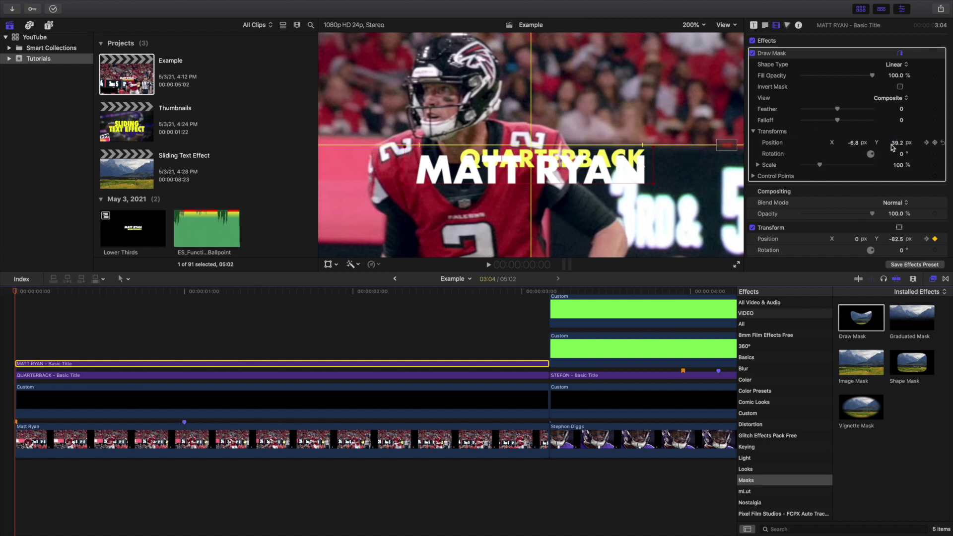
{"action": "mouse_move", "coordinate": [897, 145]}
{"action": "left_mouse_down"}
{"action": "mouse_move", "coordinate": [908, 137]}
{"action": "mouse_move", "coordinate": [897, 145]}
{"action": "left_mouse_up"}
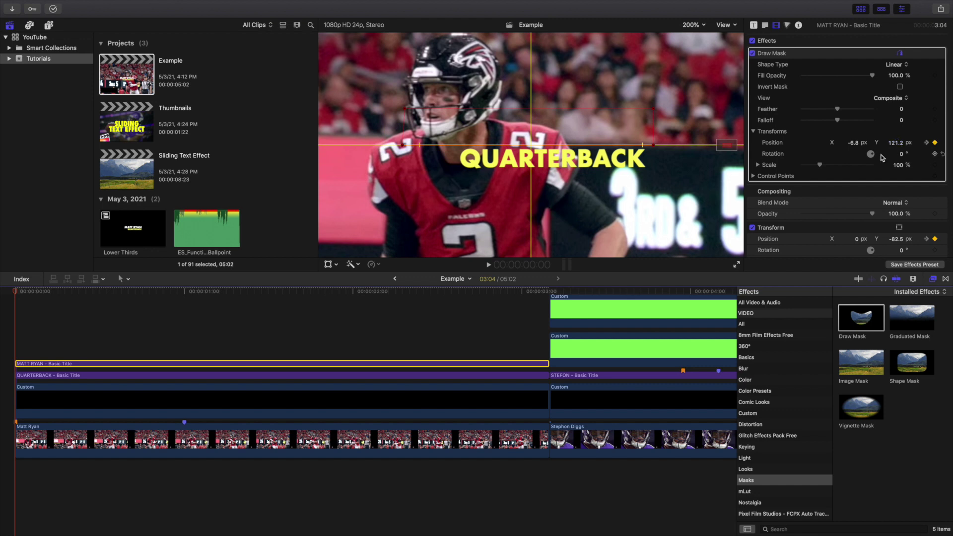
- Play the opening of the project several times from the start to check the masked MATT RYAN reveal
{"action": "left_click", "coordinate": [4, 331]}
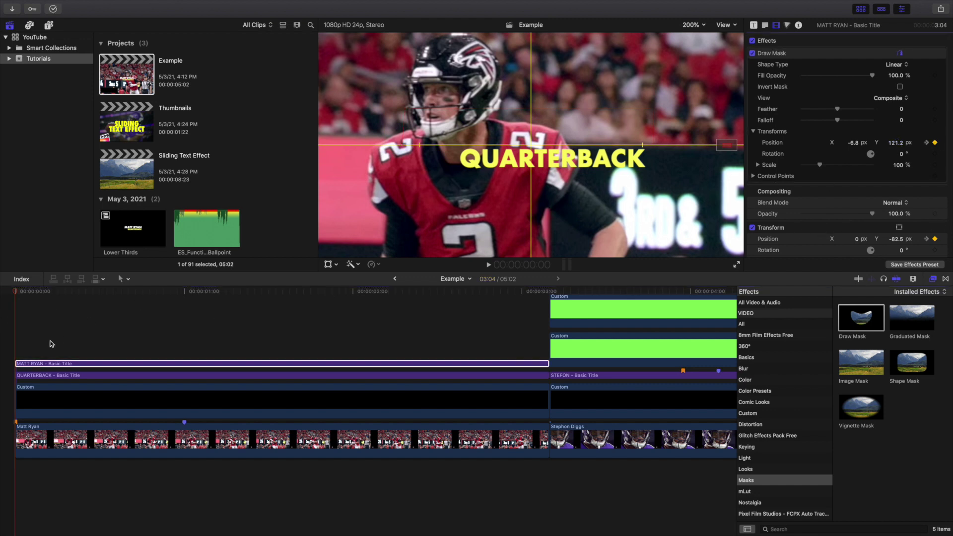
{"action": "left_click", "coordinate": [5, 340]}
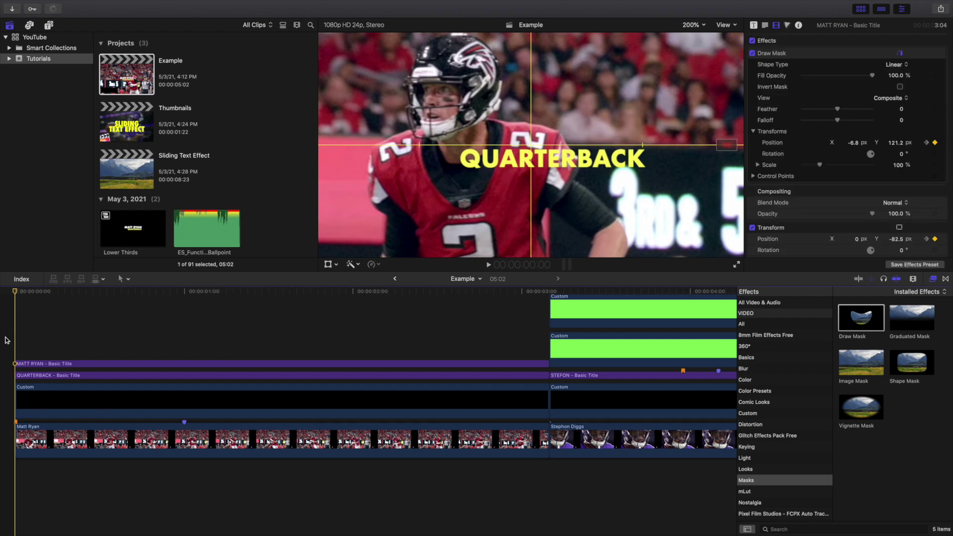
{"action": "key", "text": "space"}
{"action": "key", "text": "Home"}
{"action": "key", "text": "space"}
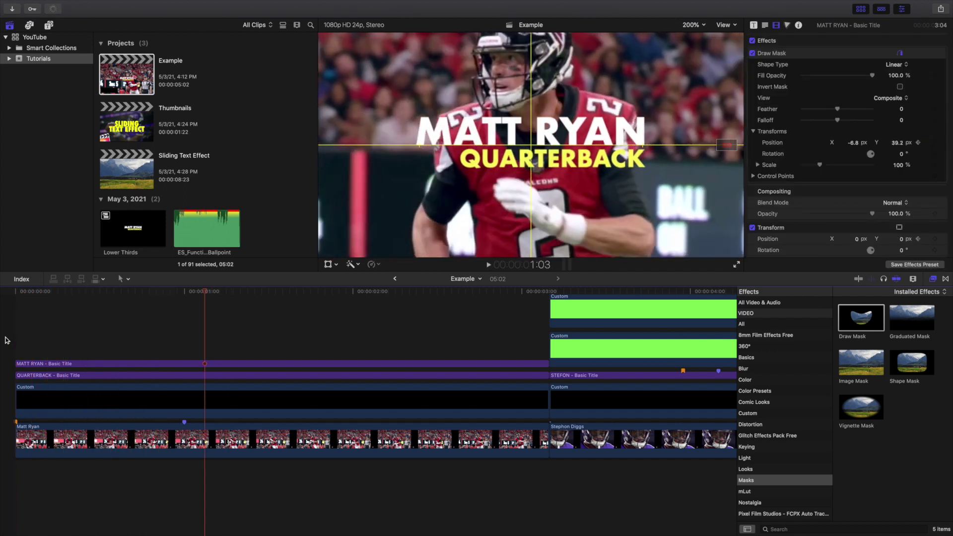
{"action": "key", "text": "Home"}
{"action": "key", "text": "space"}
{"action": "key", "text": "space"}
{"action": "key", "text": "Home"}
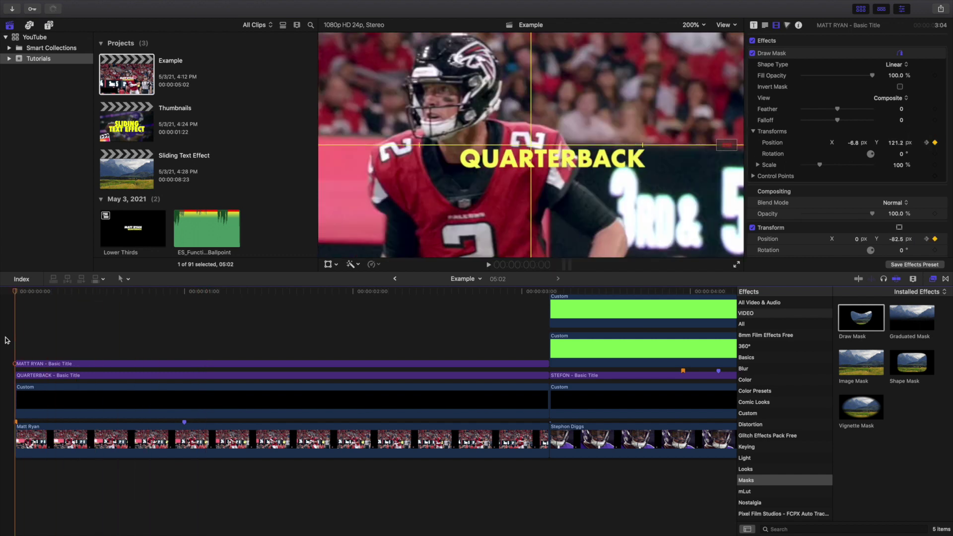
{"action": "key", "text": "space"}
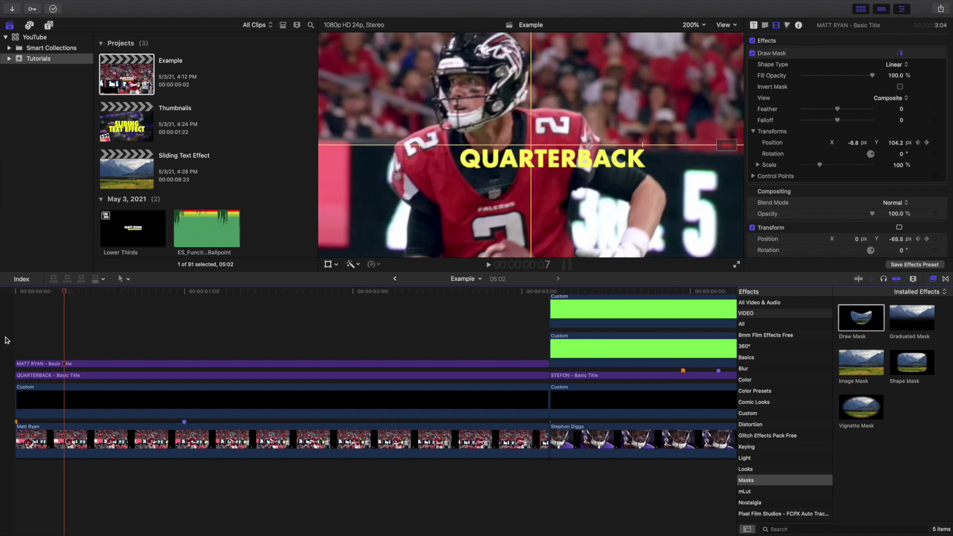
{"action": "key", "text": "space"}
- Show the MATT RYAN title's mask outline and step forward frame by frame to examine the text emerging above the centre line
{"action": "left_click", "coordinate": [824, 51]}
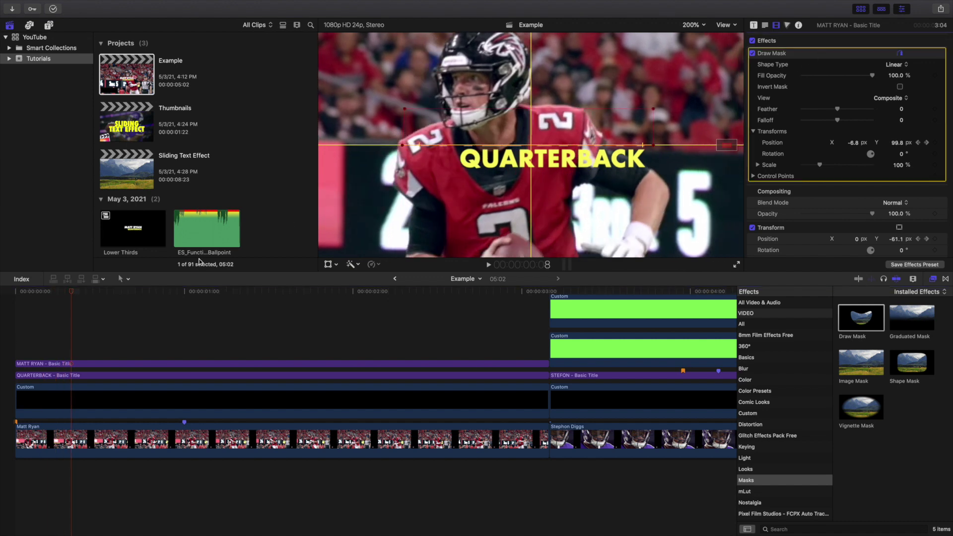
{"action": "key", "text": "Right"}
{"action": "key", "text": "Right"}
{"action": "key", "text": "Right"}
{"action": "key", "text": "Right"}
{"action": "key", "text": "Right"}
{"action": "key", "text": "Right"}
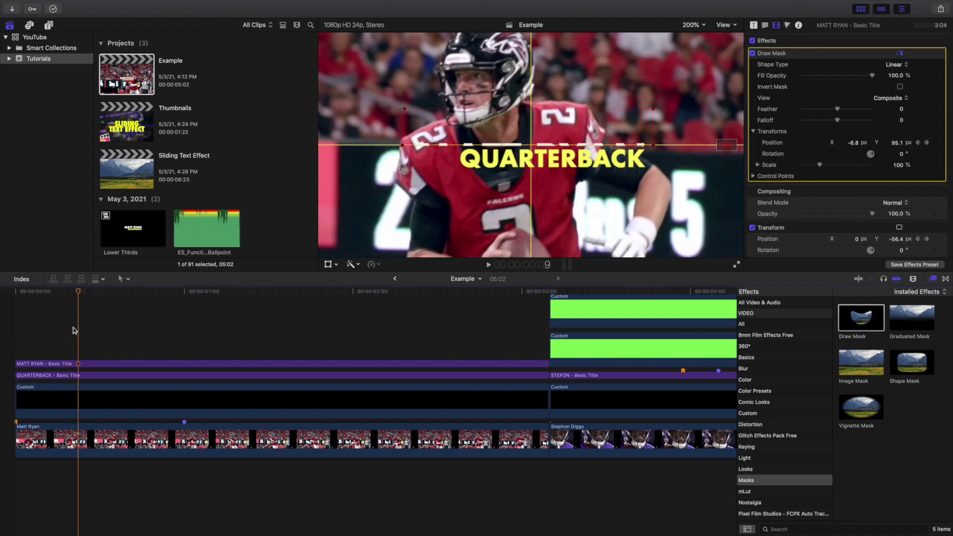
- Review the MATT RYAN title's mask and position keyframes at the start, and return the playhead to 1:00
{"action": "key", "text": "Home"}
{"action": "left_click", "coordinate": [44, 365]}
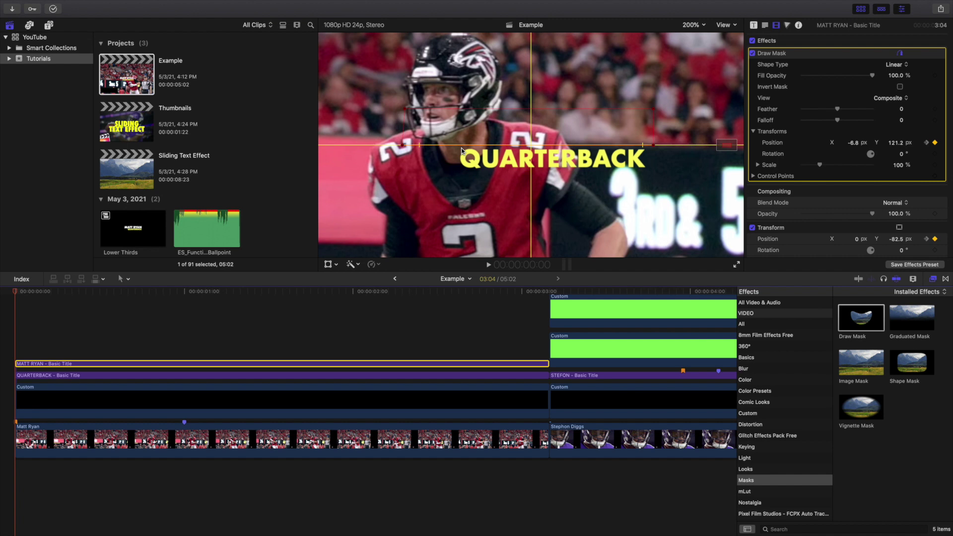
{"action": "left_click", "coordinate": [185, 346]}
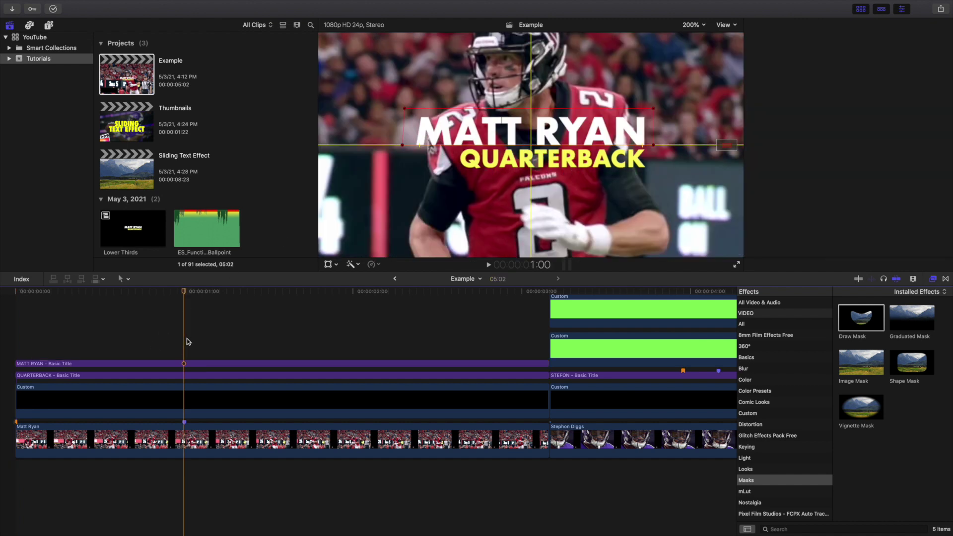
- Add keyframes at 1:00 for the QUARTERBACK title's Transform position and its Draw Mask position
{"action": "left_click", "coordinate": [187, 373]}
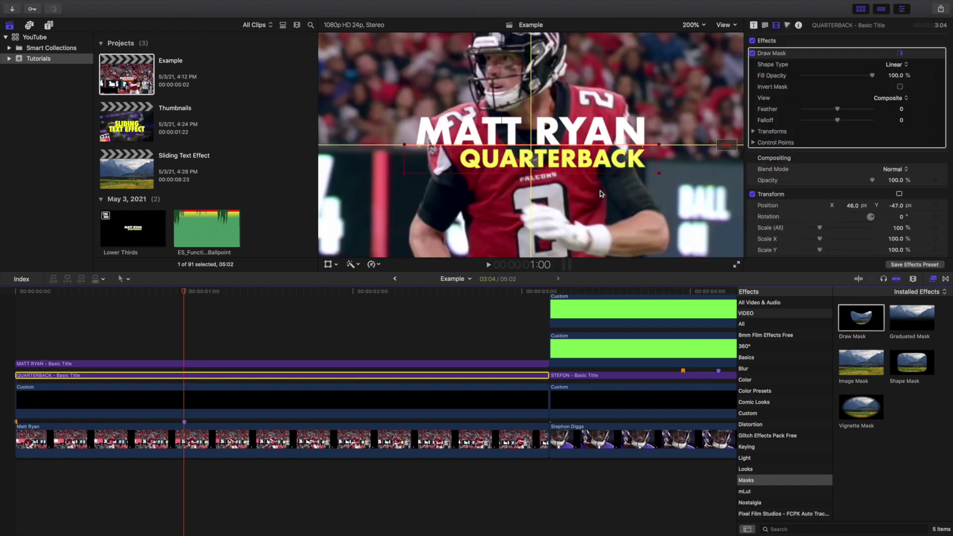
{"action": "left_click", "coordinate": [934, 205]}
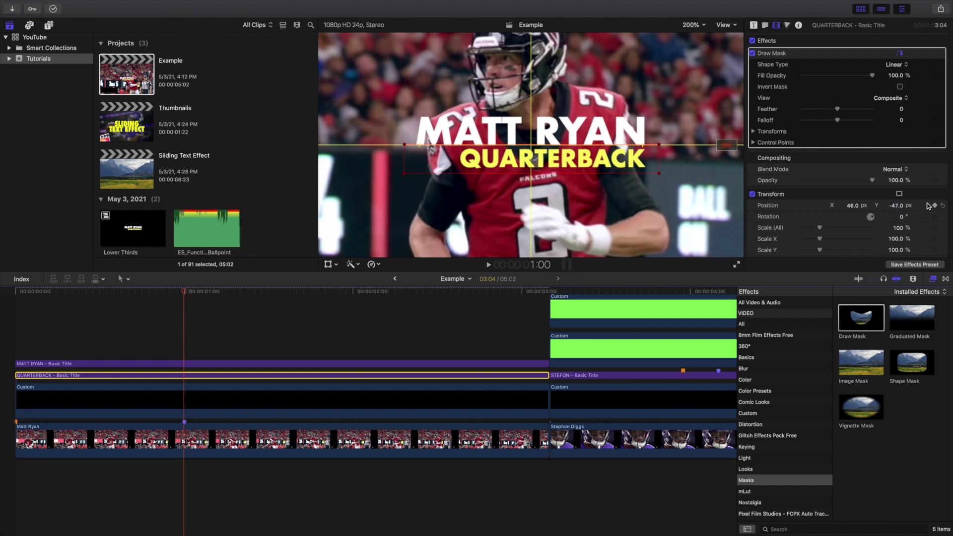
{"action": "left_click", "coordinate": [753, 131]}
{"action": "left_click", "coordinate": [934, 143]}
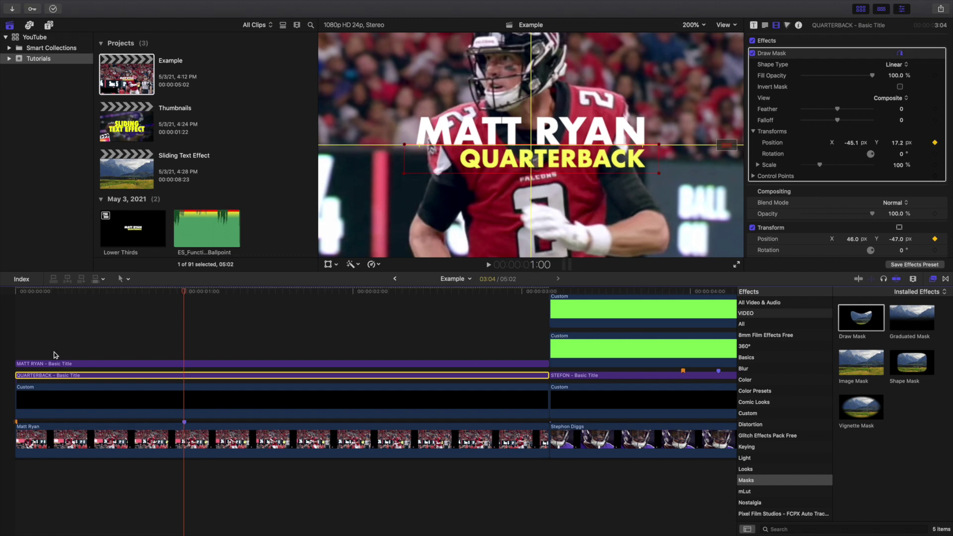
- At the start of the timeline, set the QUARTERBACK title's Transform position Y to 14.0 px
{"action": "left_click", "coordinate": [12, 344]}
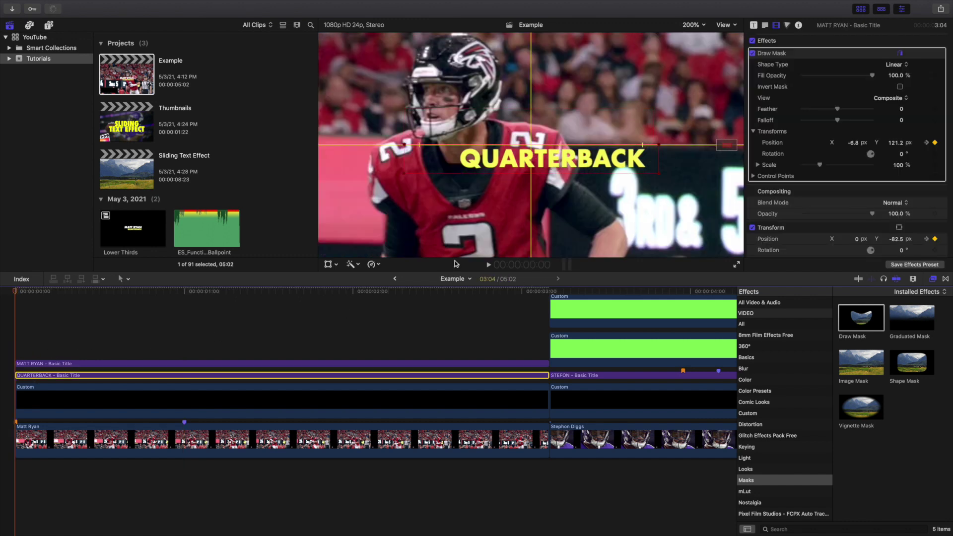
{"action": "scroll", "coordinate": [893, 217], "scroll_direction": "down", "scroll_amount": 2}
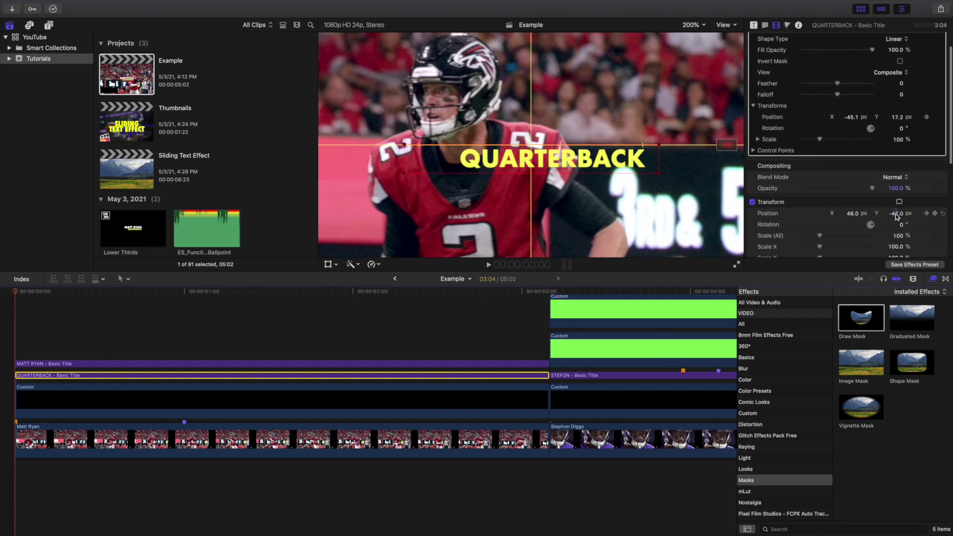
{"action": "left_click_drag", "start_coordinate": [896, 217], "coordinate": [896, 188]}
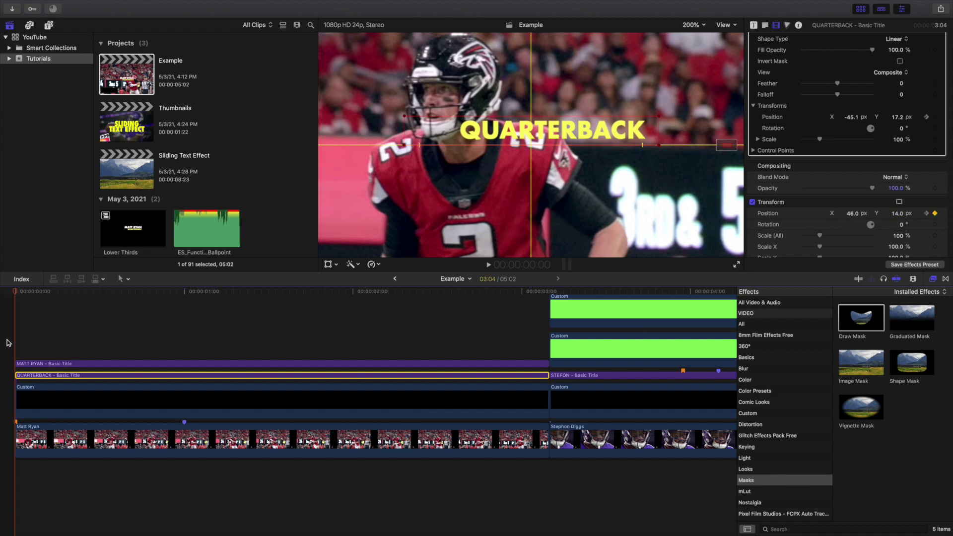
- Play the opening from the start to check the QUARTERBACK title's downward slide, and return to the beginning
{"action": "key", "text": "space"}
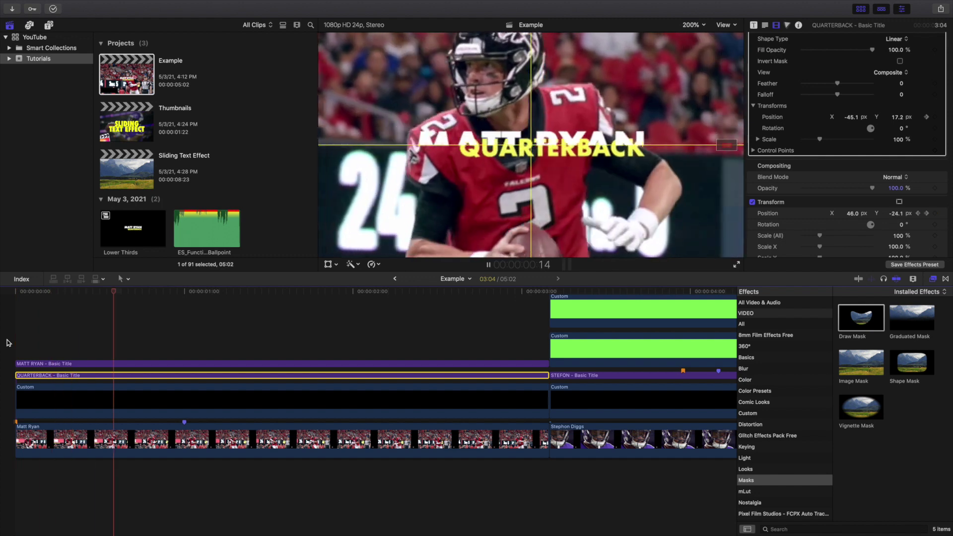
{"action": "key", "text": "Home"}
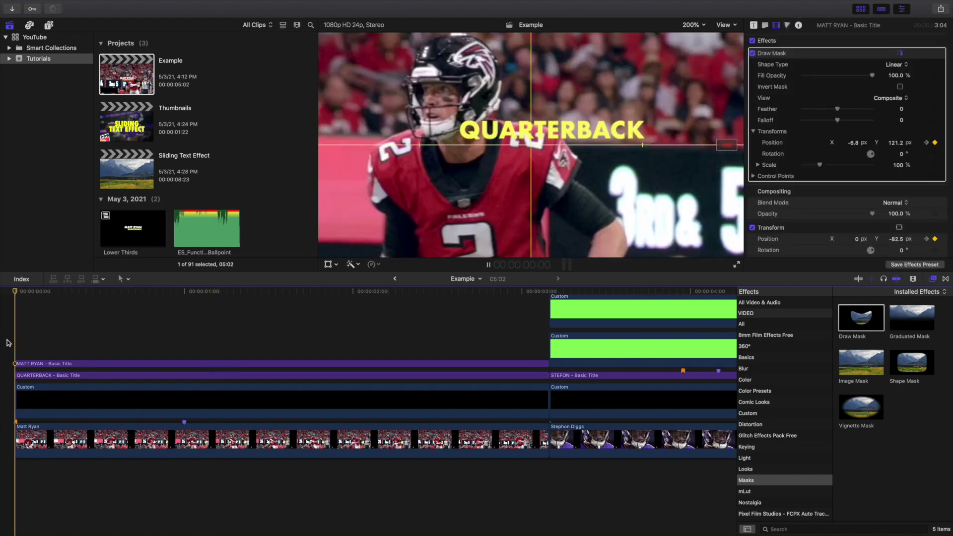
{"action": "key", "text": "space"}
{"action": "key", "text": "space"}
{"action": "key", "text": "Home"}
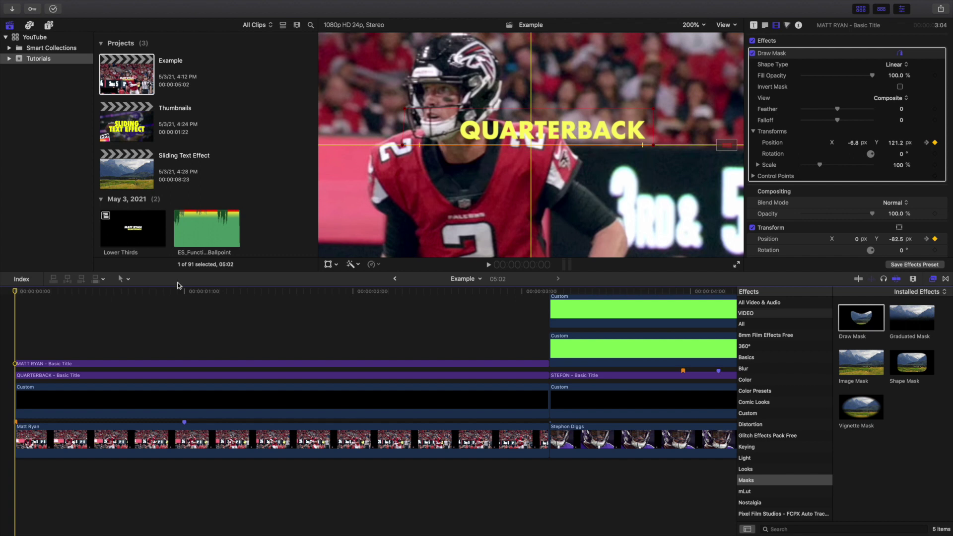
- At the start of the timeline, set the QUARTERBACK title's Draw Mask position Y to -44.9 px
{"action": "left_click", "coordinate": [38, 375]}
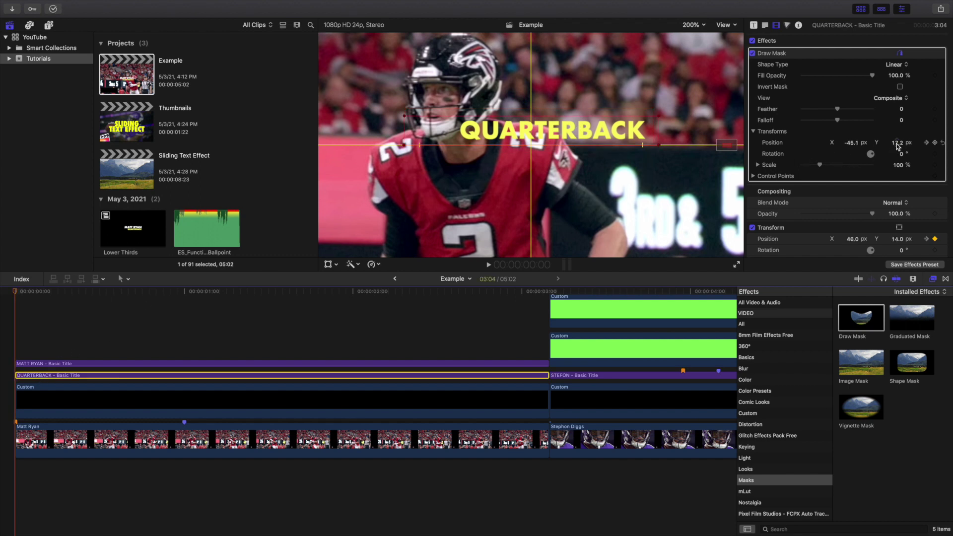
{"action": "left_click_drag", "start_coordinate": [898, 143], "coordinate": [898, 174]}
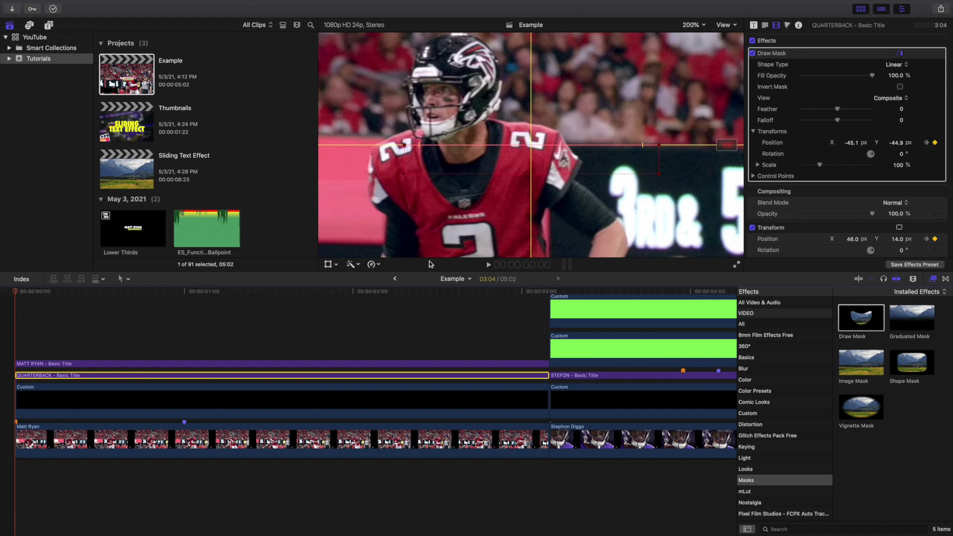
- Play the opening repeatedly from the start to check both titles emerging from the shared centre line
{"action": "left_click", "coordinate": [17, 363]}
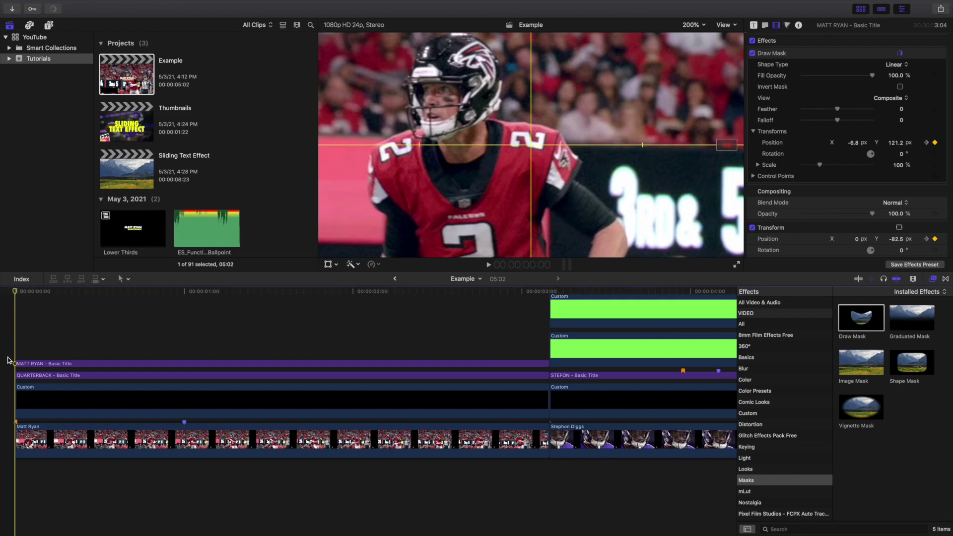
{"action": "key", "text": "space"}
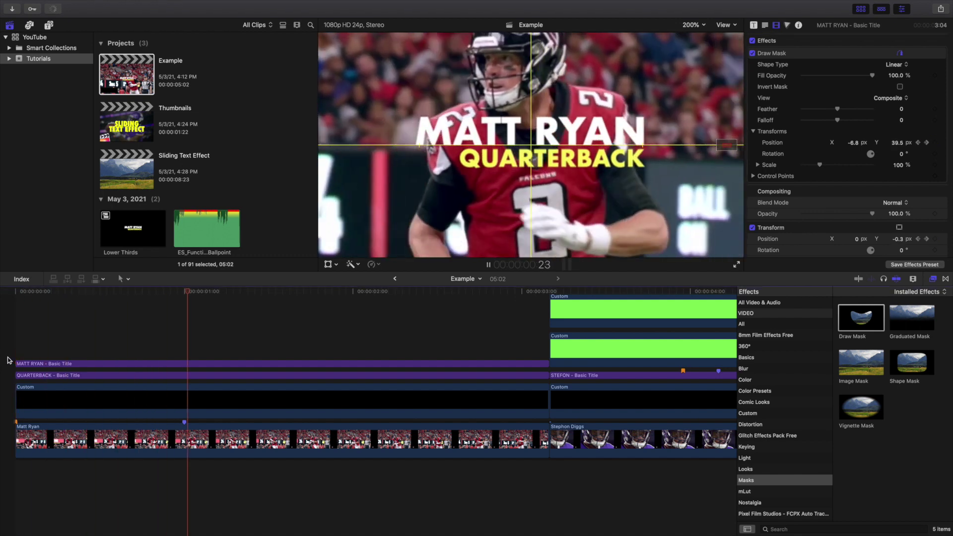
{"action": "key", "text": "Home"}
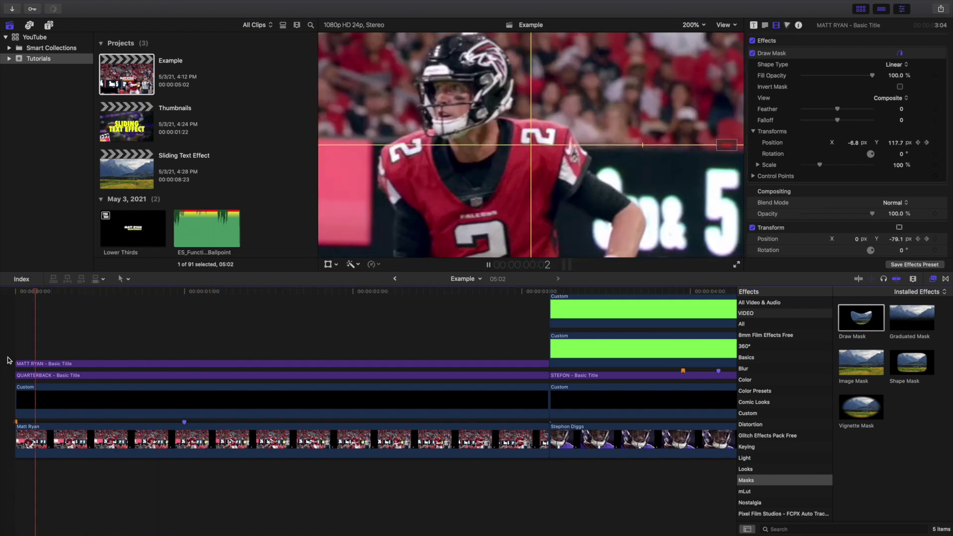
{"action": "key", "text": "space"}
{"action": "key", "text": "Home"}
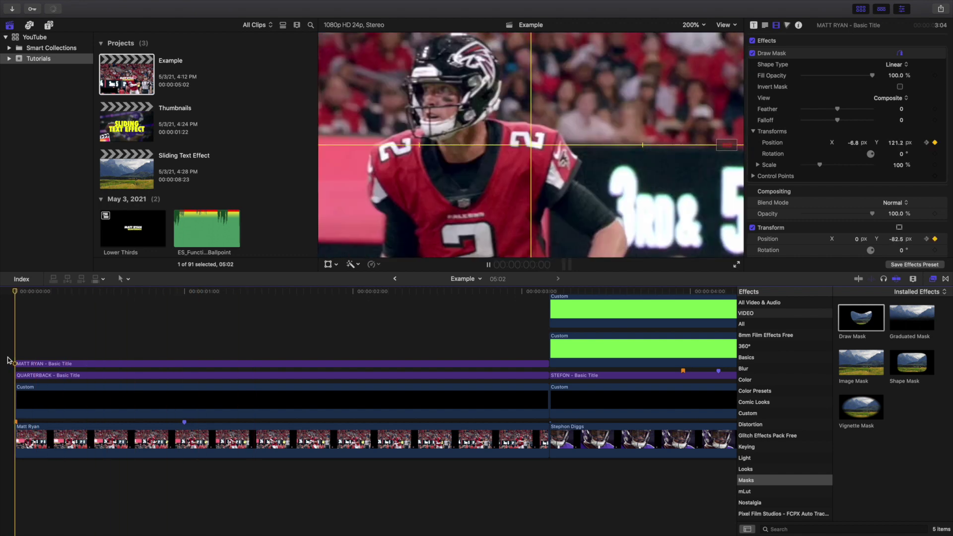
{"action": "key", "text": "space"}
{"action": "key", "text": "Home"}
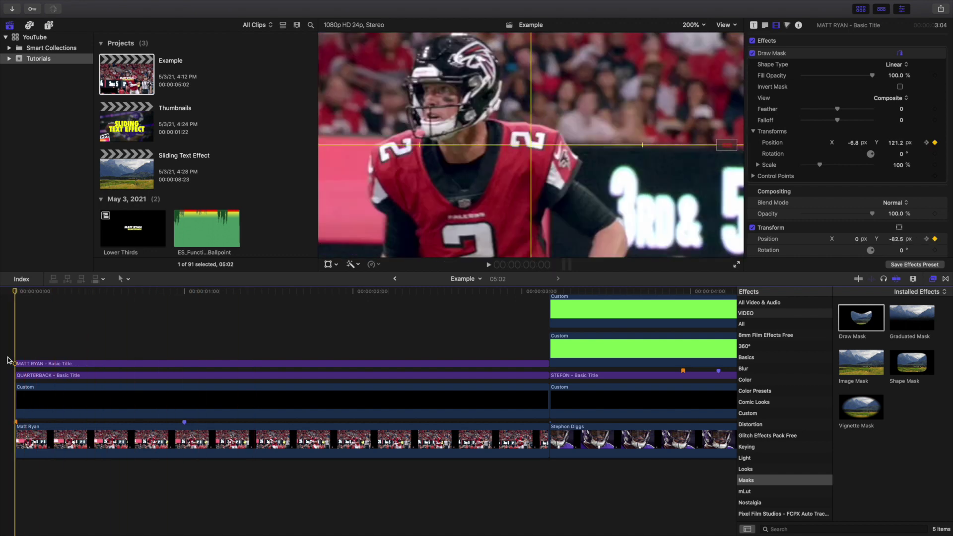
{"action": "key", "text": "space"}
{"action": "key", "text": "space"}
{"action": "key", "text": "Home"}
{"action": "key", "text": "space"}
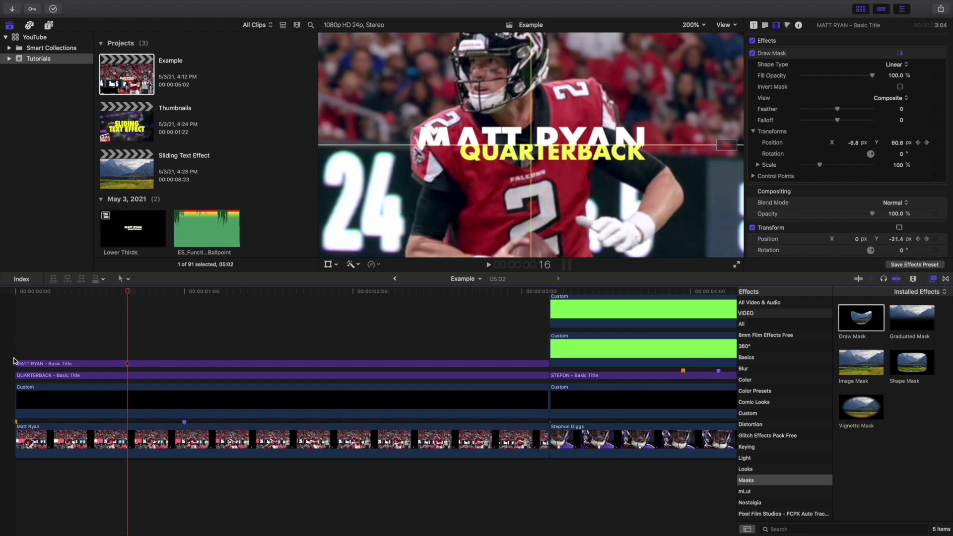
{"action": "key", "text": "Home"}
{"action": "key", "text": "space"}
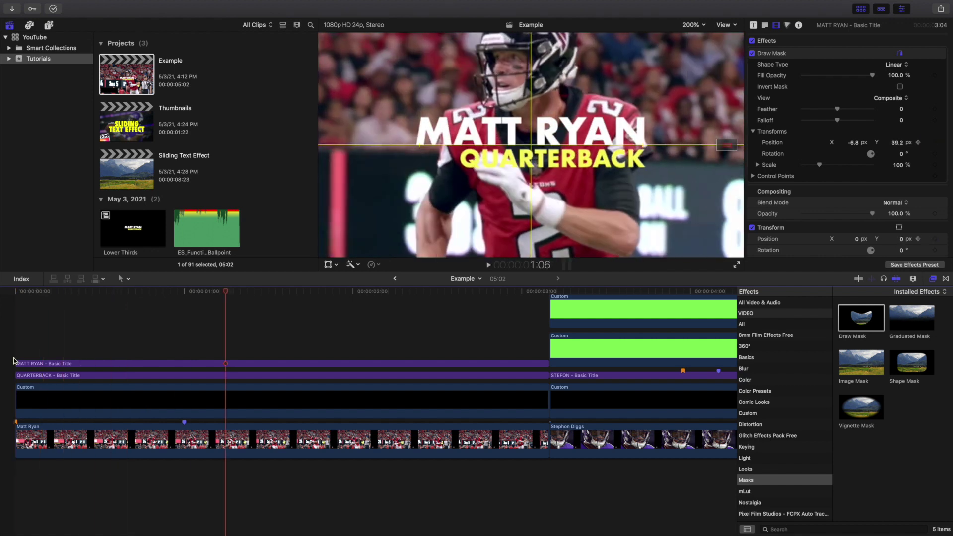
{"action": "key", "text": "space"}
{"action": "key", "text": "Home"}
- Set the viewer zoom to Fit and play the title reveal over the full frame
{"action": "left_click", "coordinate": [693, 24]}
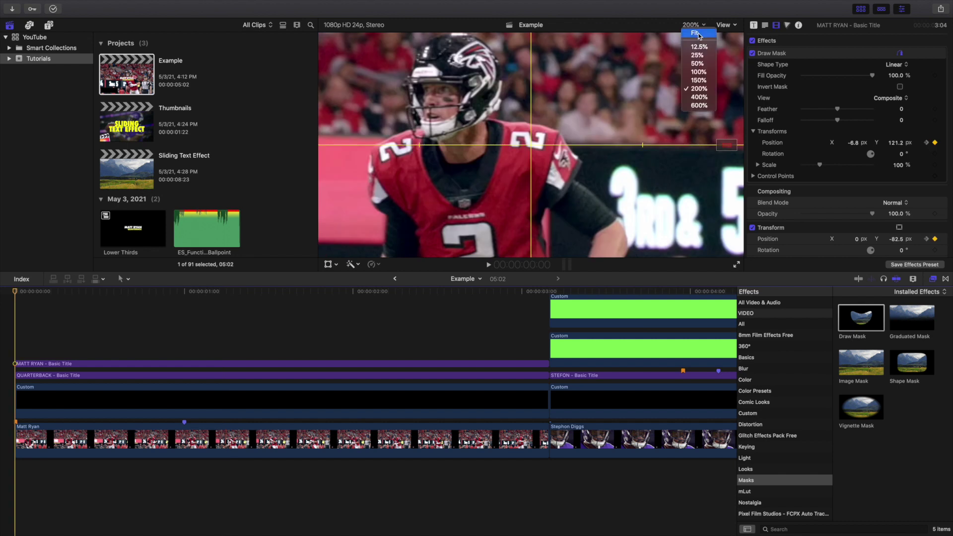
{"action": "left_click", "coordinate": [696, 34]}
{"action": "key", "text": "space"}
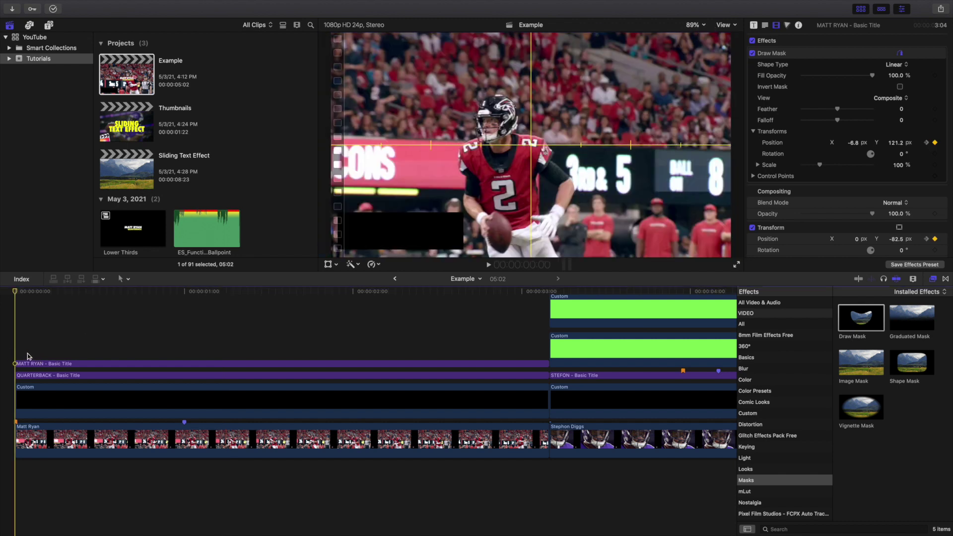
{"action": "key", "text": "space"}
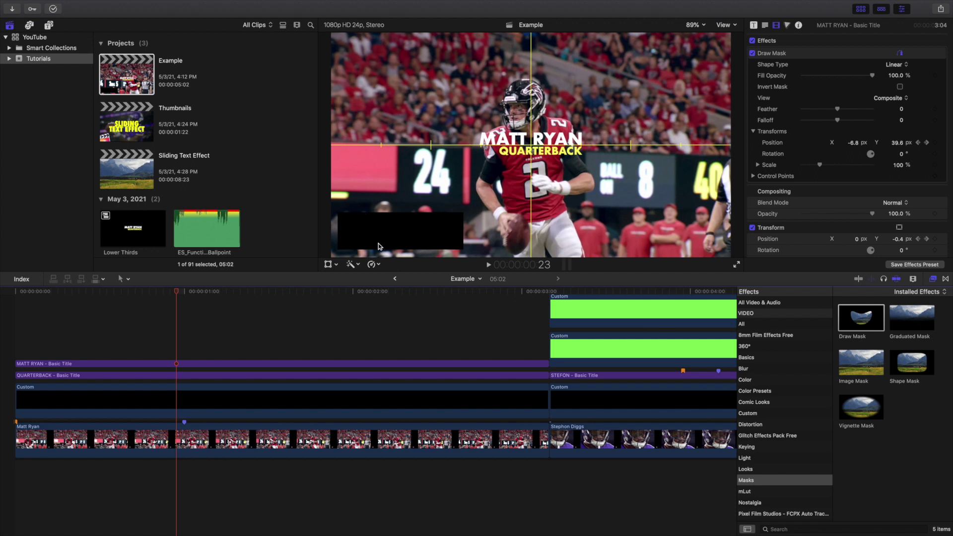
{"action": "key", "text": "space"}
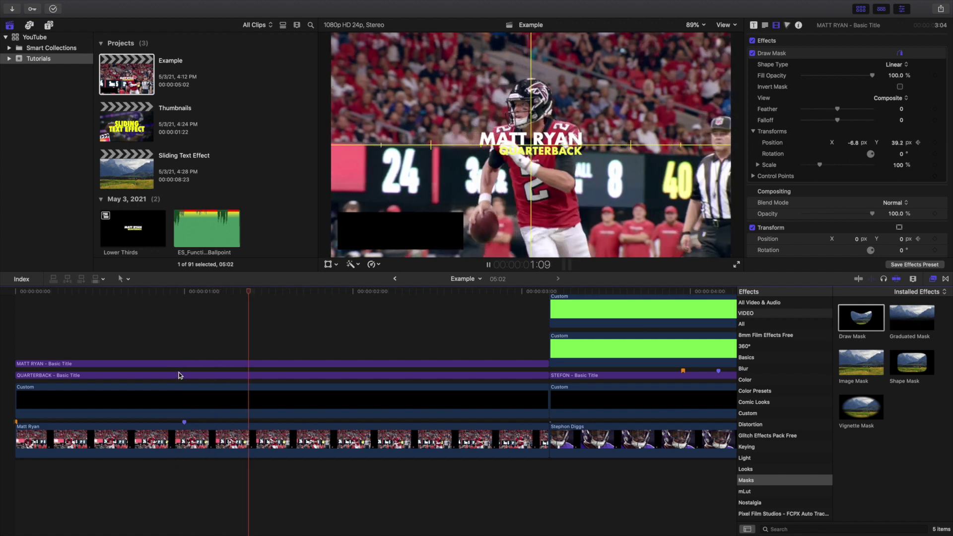
{"action": "key", "text": "space"}
- Open the Sliding Text Effect project and examine the Minimal Motion Blur layer inside its Lower Thirds compound clip
{"action": "double_click", "coordinate": [128, 167]}
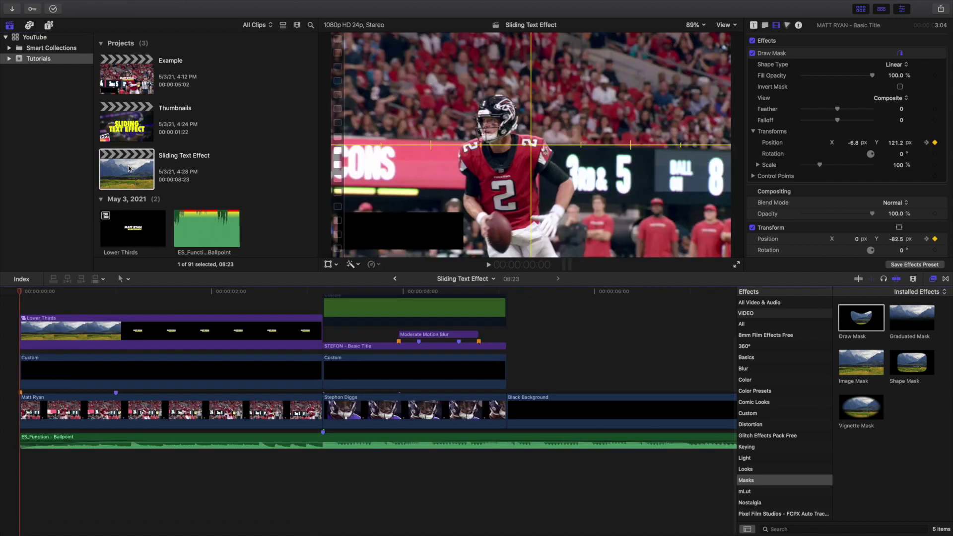
{"action": "key", "text": "space"}
{"action": "left_click", "coordinate": [27, 322]}
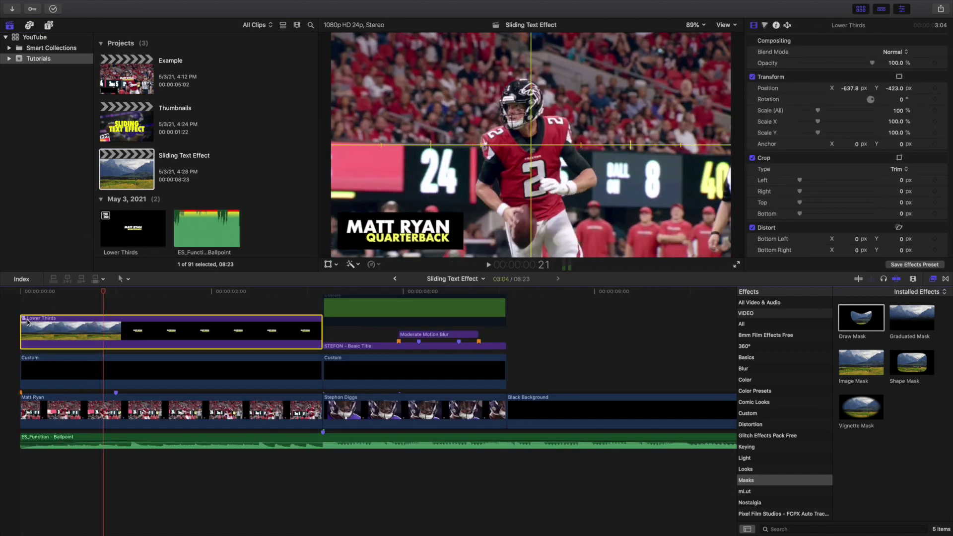
{"action": "double_click", "coordinate": [27, 322]}
{"action": "left_click", "coordinate": [22, 373]}
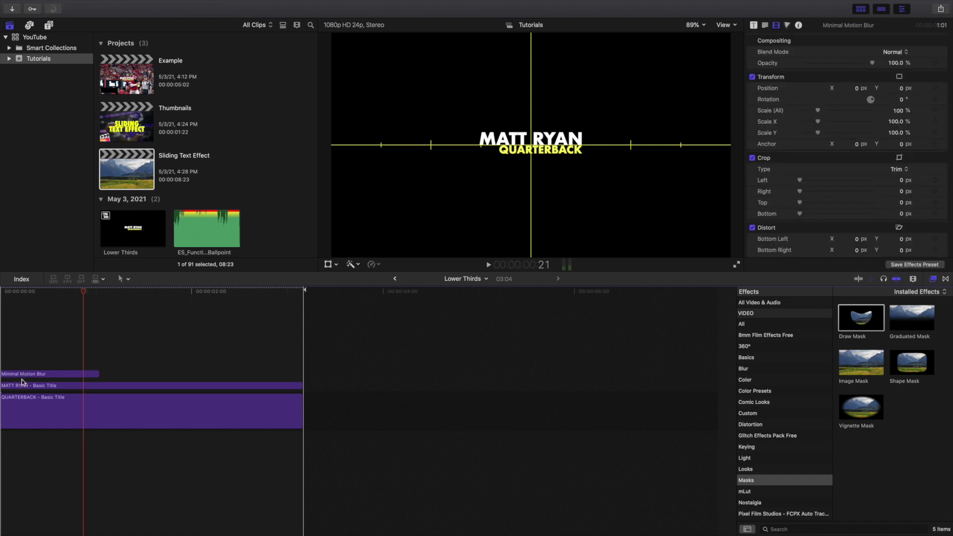
{"action": "left_click", "coordinate": [395, 278]}
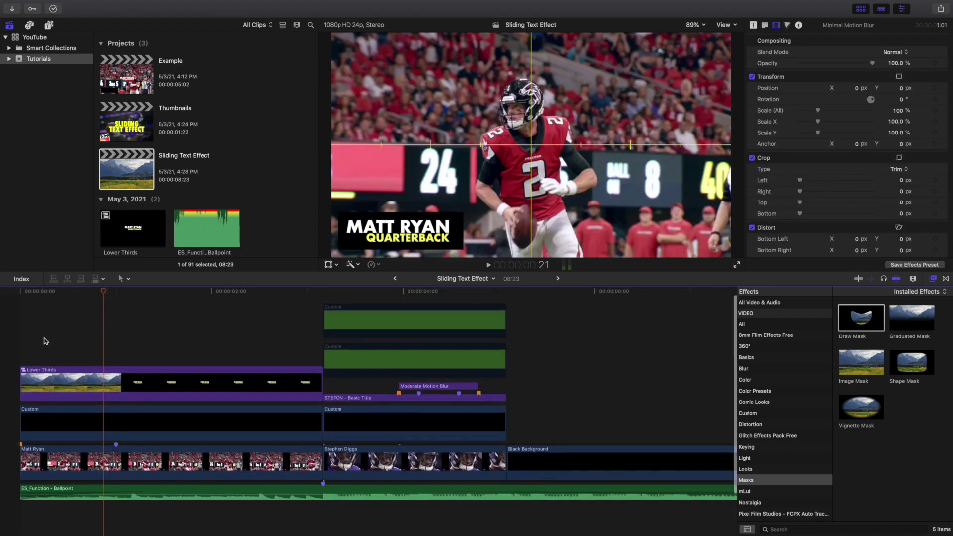
- Play the opening of the Sliding Text Effect project to check the finished lower third with motion blur
{"action": "left_click", "coordinate": [11, 340]}
{"action": "left_click", "coordinate": [25, 381]}
{"action": "key", "text": "space"}
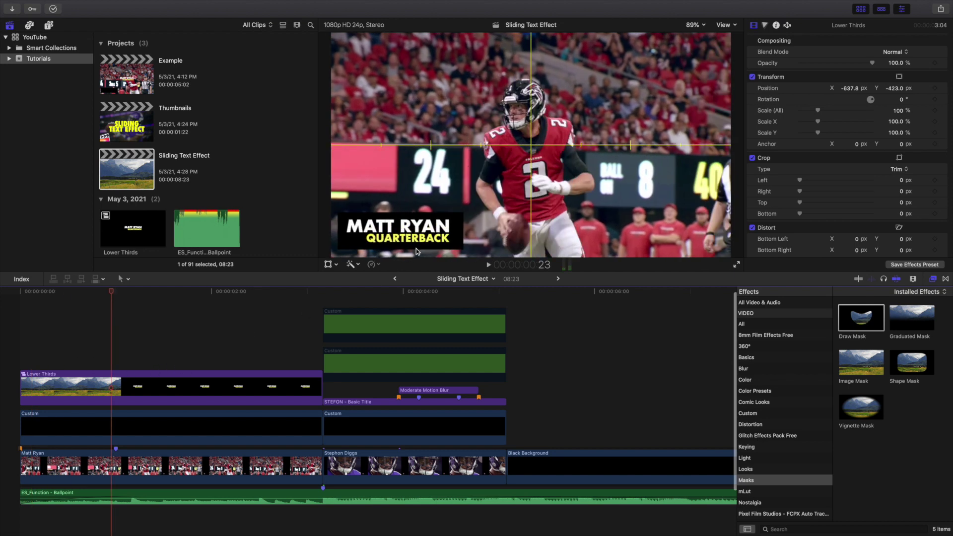
- Reopen the Example project at 3:23 in the STEFON section and hide the yellow centre guides in the viewer
{"action": "double_click", "coordinate": [120, 82]}
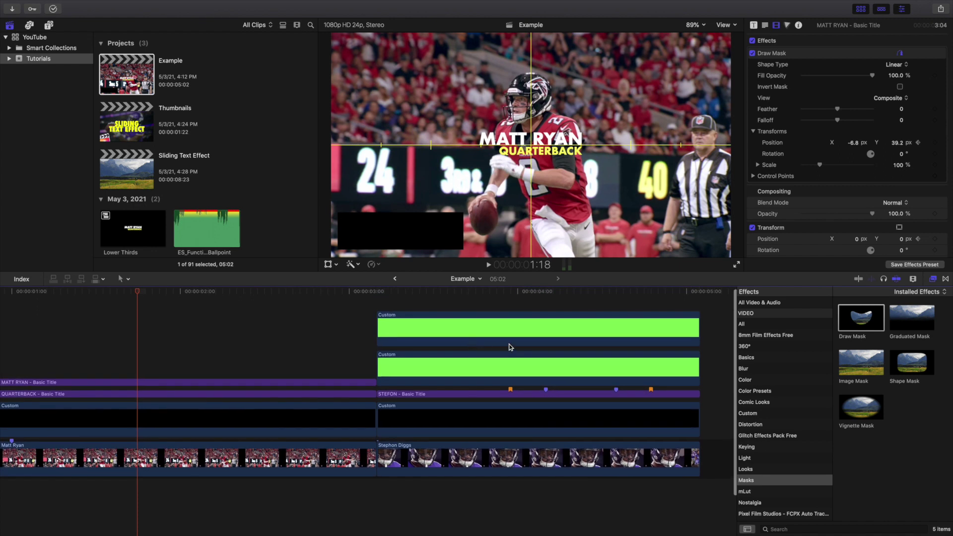
{"action": "left_click", "coordinate": [439, 306]}
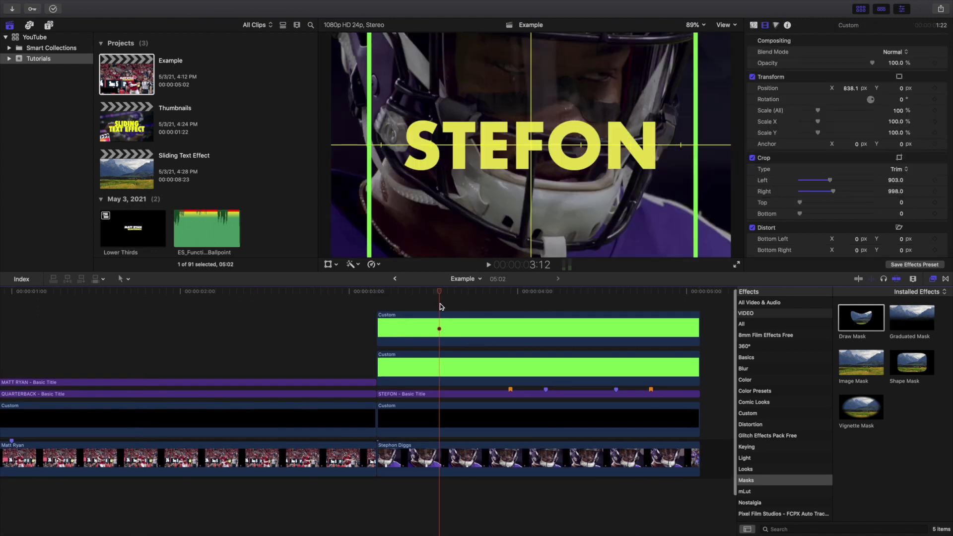
{"action": "left_click", "coordinate": [510, 303]}
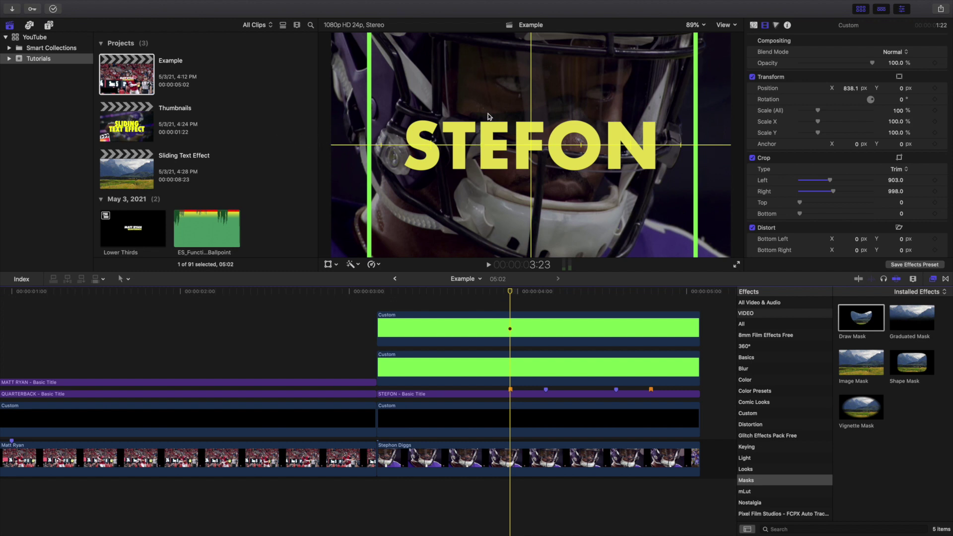
{"action": "left_click", "coordinate": [724, 25]}
{"action": "left_click", "coordinate": [742, 207]}
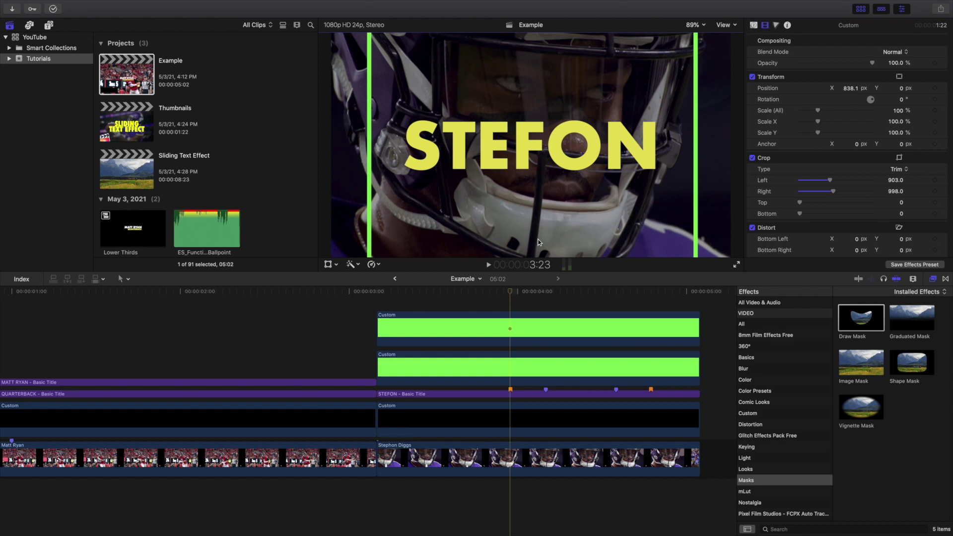
- Add a Draw Mask to the STEFON title at 4:04 and outline a rectangle around the text between the two green lines
{"action": "left_click", "coordinate": [544, 302]}
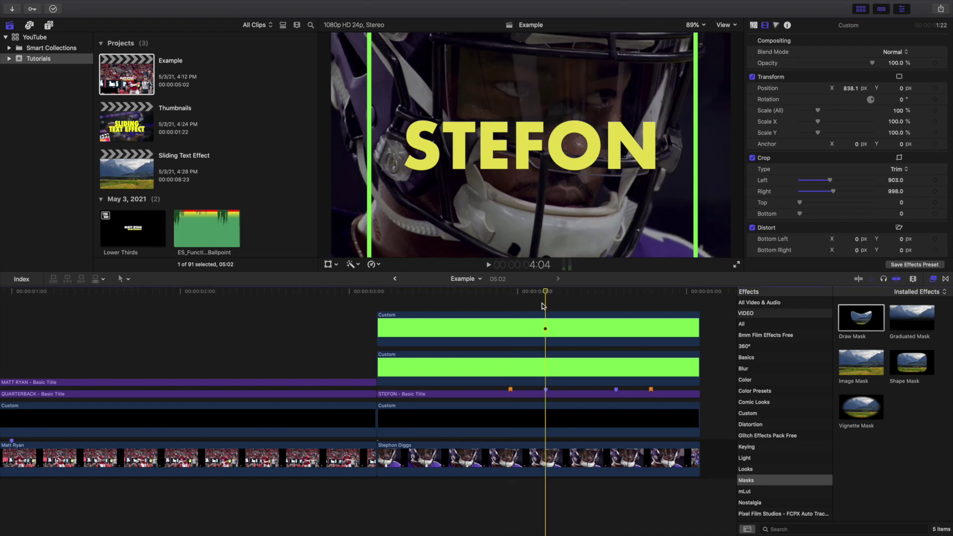
{"action": "left_click", "coordinate": [545, 394]}
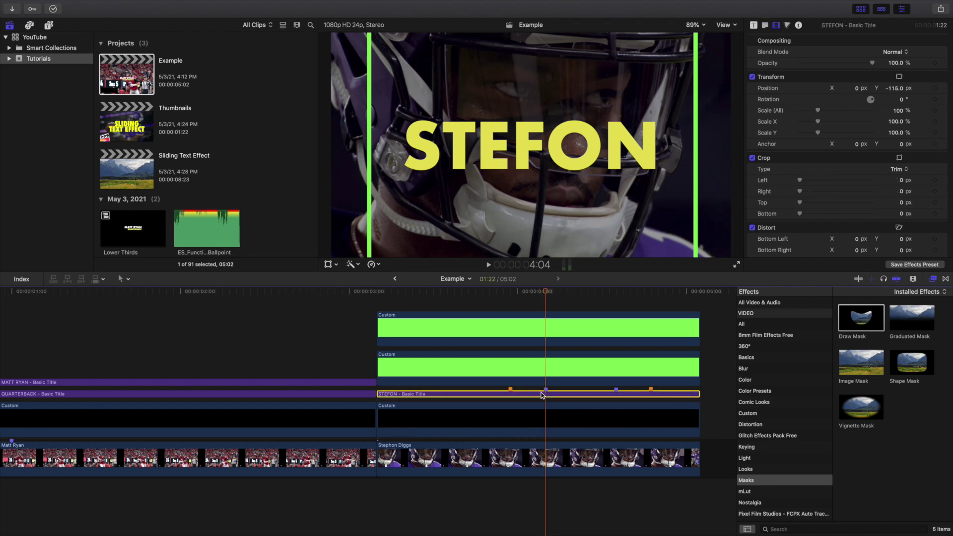
{"action": "left_click_drag", "start_coordinate": [856, 322], "coordinate": [542, 396]}
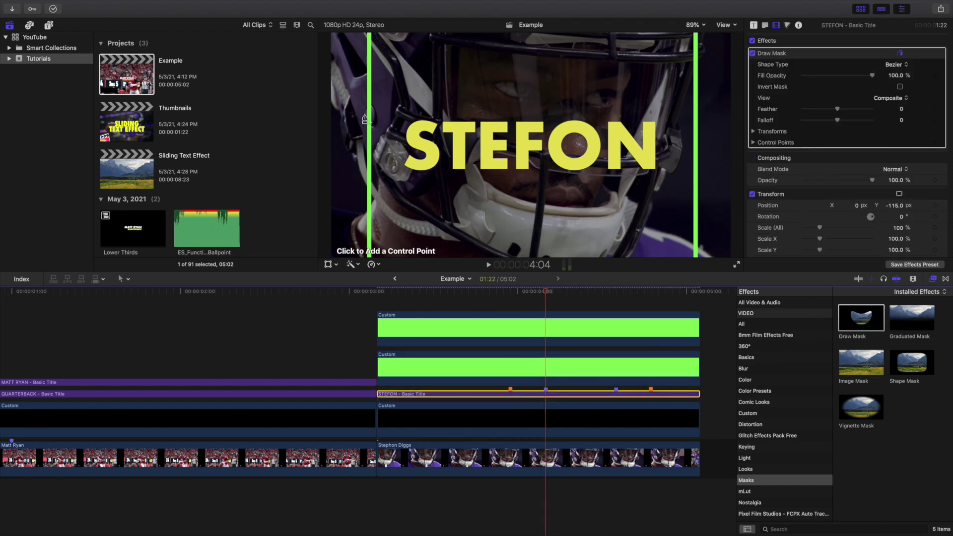
{"action": "left_click", "coordinate": [369, 107]}
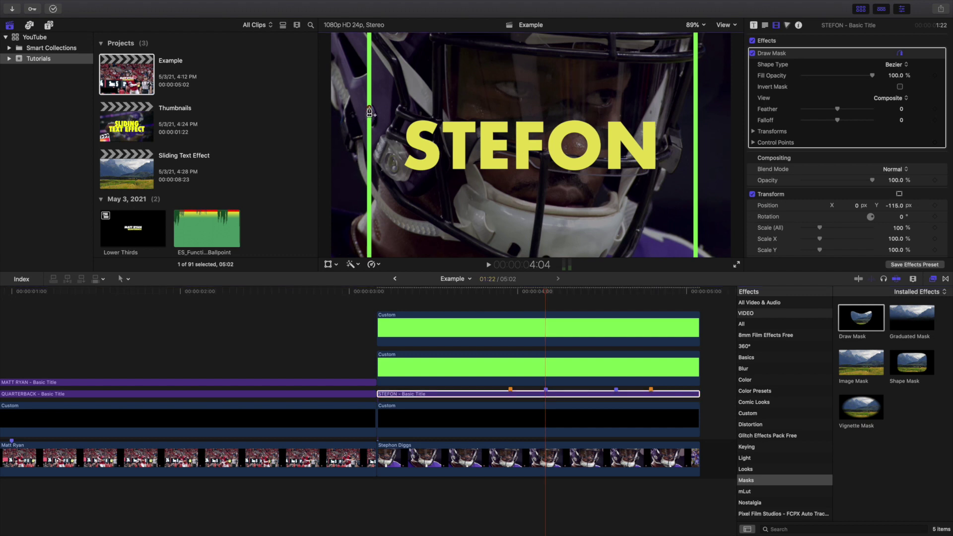
{"action": "left_click", "coordinate": [695, 107]}
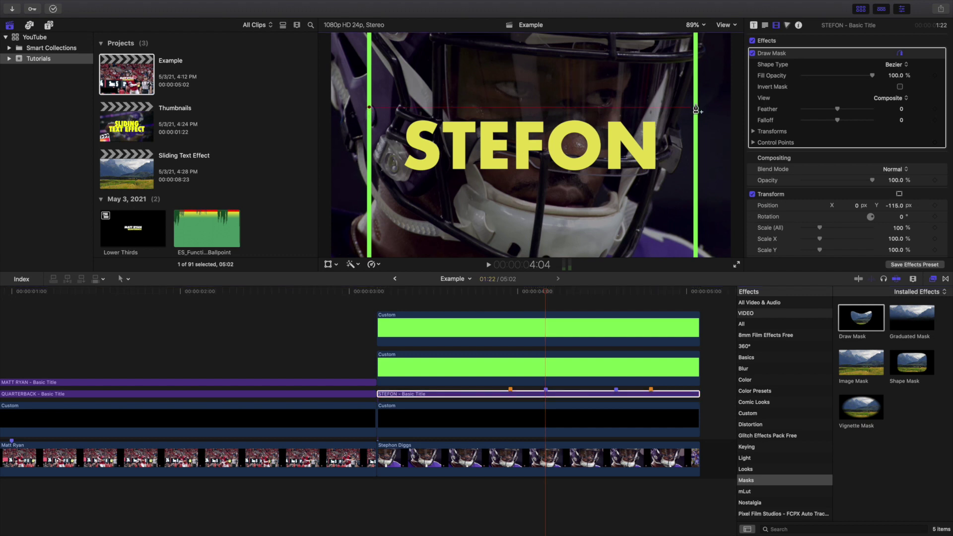
{"action": "left_click", "coordinate": [695, 175]}
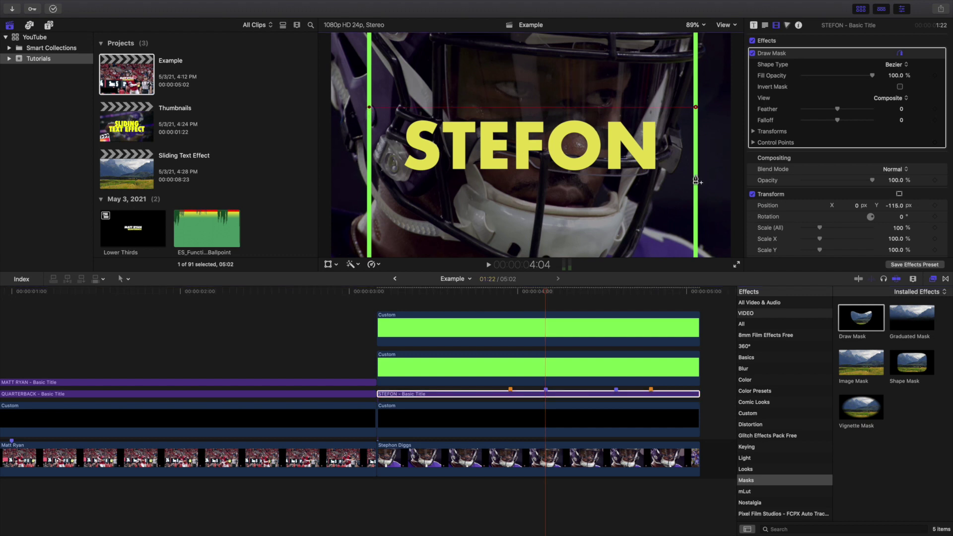
{"action": "left_click", "coordinate": [369, 175]}
{"action": "left_click", "coordinate": [369, 108]}
- Keyframe both the Draw Mask position and the STEFON title's Transform position at the first blue marker, 4:04
{"action": "left_click", "coordinate": [545, 394], "text": "super"}
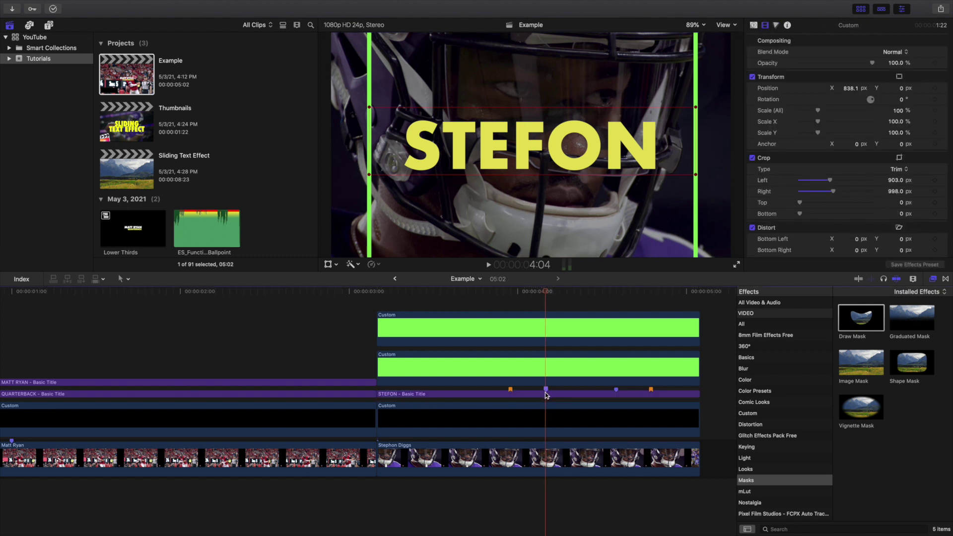
{"action": "left_click", "coordinate": [549, 396]}
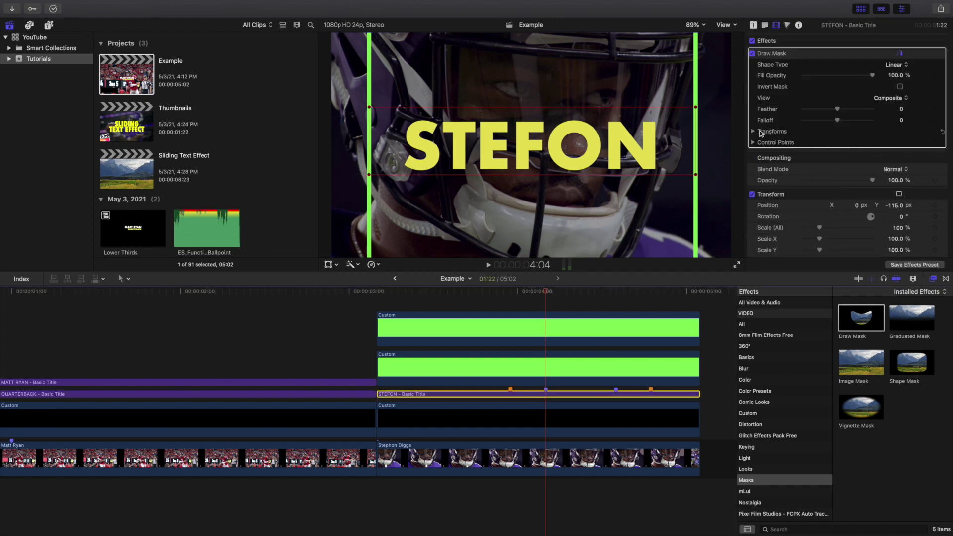
{"action": "left_click", "coordinate": [753, 131]}
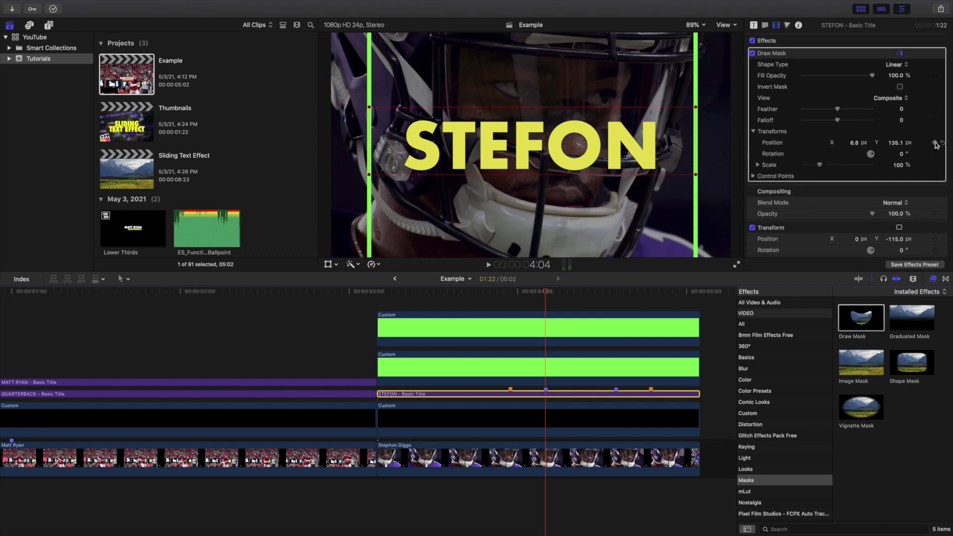
{"action": "scroll", "coordinate": [868, 156], "scroll_direction": "down", "scroll_amount": 3}
{"action": "left_click", "coordinate": [934, 194]}
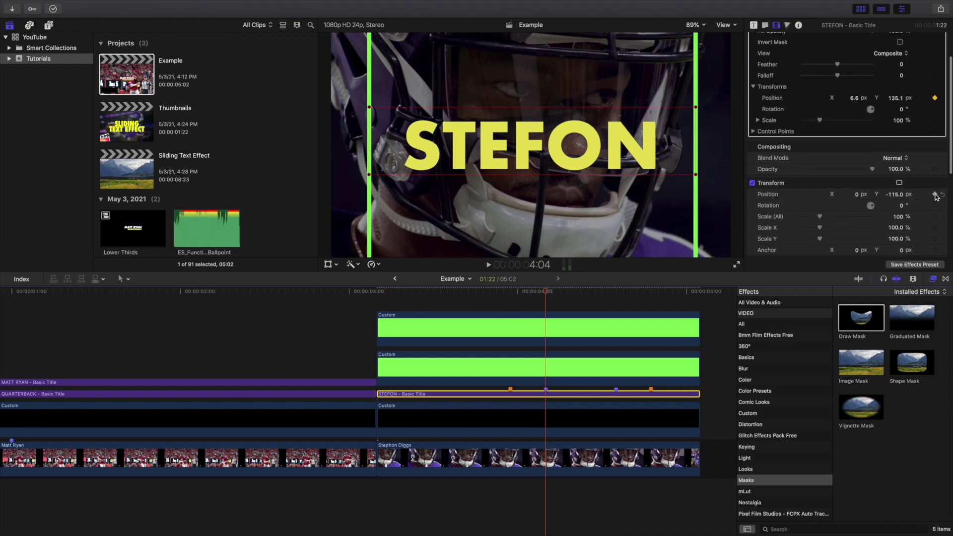
- At the first orange marker, 3:23, set the STEFON title's Transform Position X to -1411.4 px
{"action": "left_click", "coordinate": [511, 306]}
{"action": "left_click", "coordinate": [513, 379]}
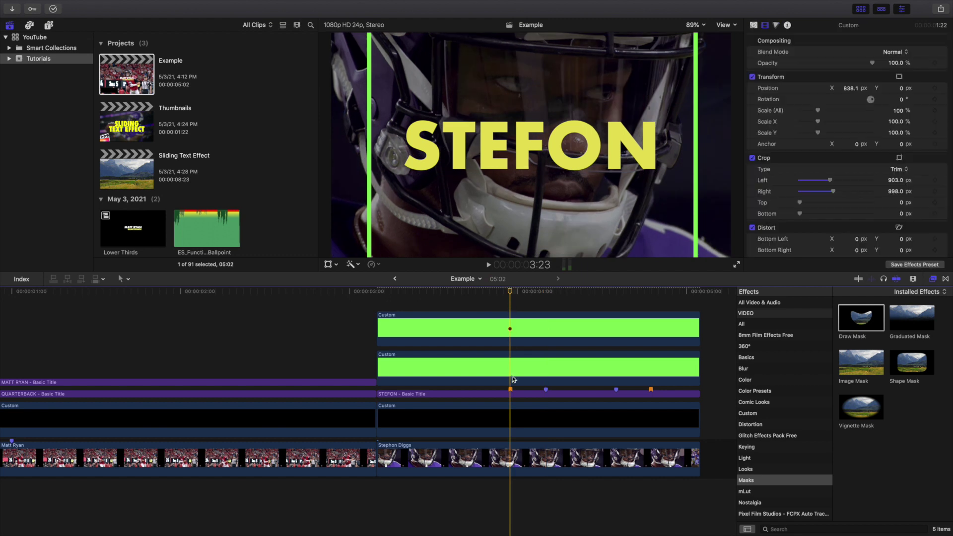
{"action": "left_click", "coordinate": [514, 395]}
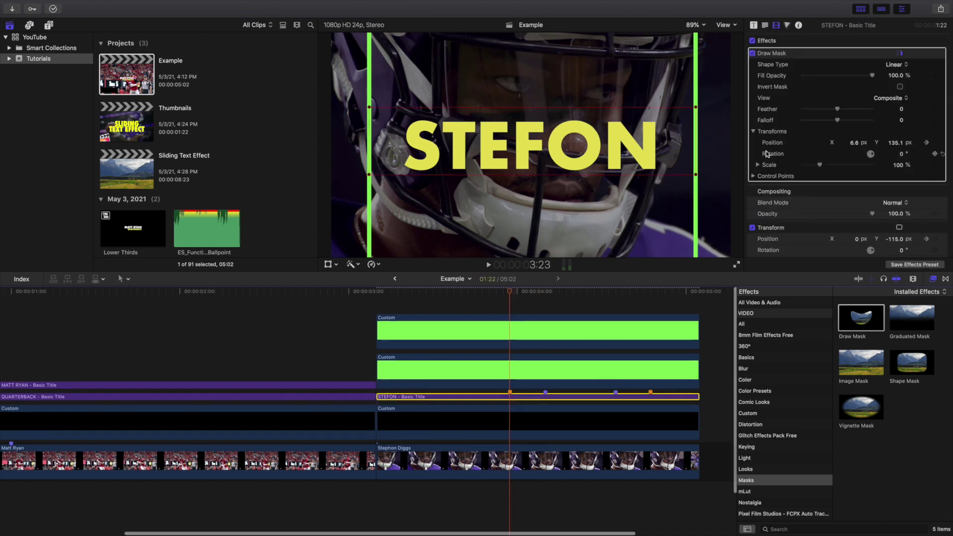
{"action": "scroll", "coordinate": [855, 209], "scroll_direction": "down", "scroll_amount": 3}
{"action": "left_click_drag", "start_coordinate": [857, 208], "coordinate": [856, 206]}
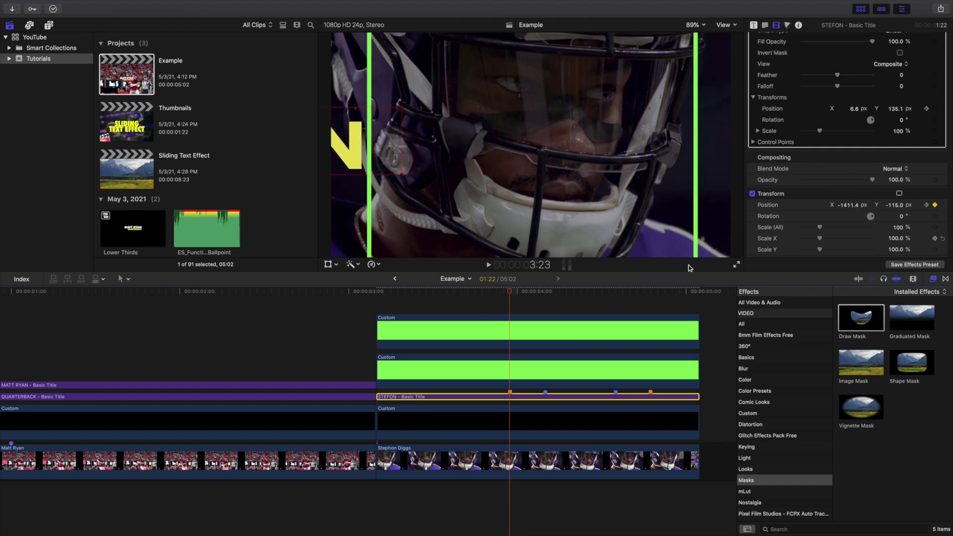
- Play the STEFON slide-in to check how the mask travels with the text
{"action": "left_click", "coordinate": [485, 308]}
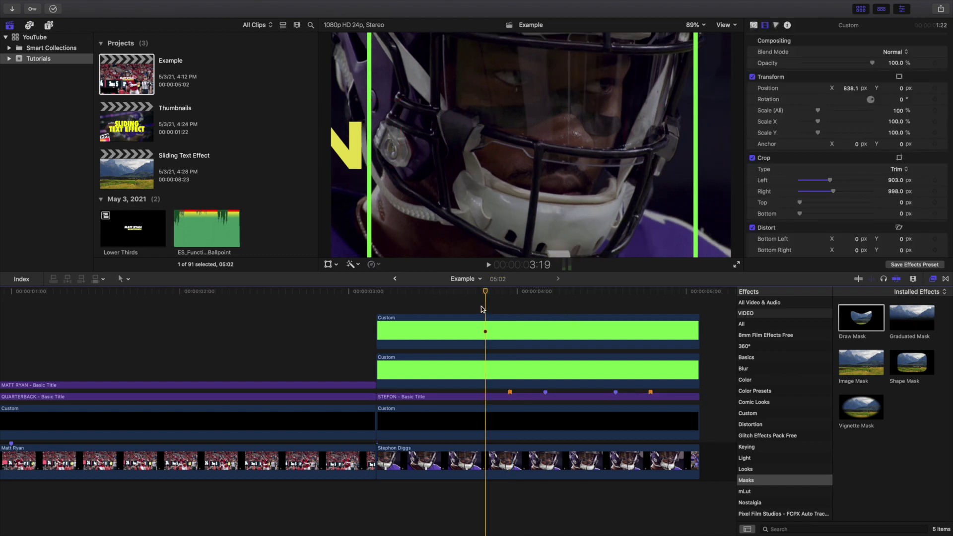
{"action": "key", "text": "space"}
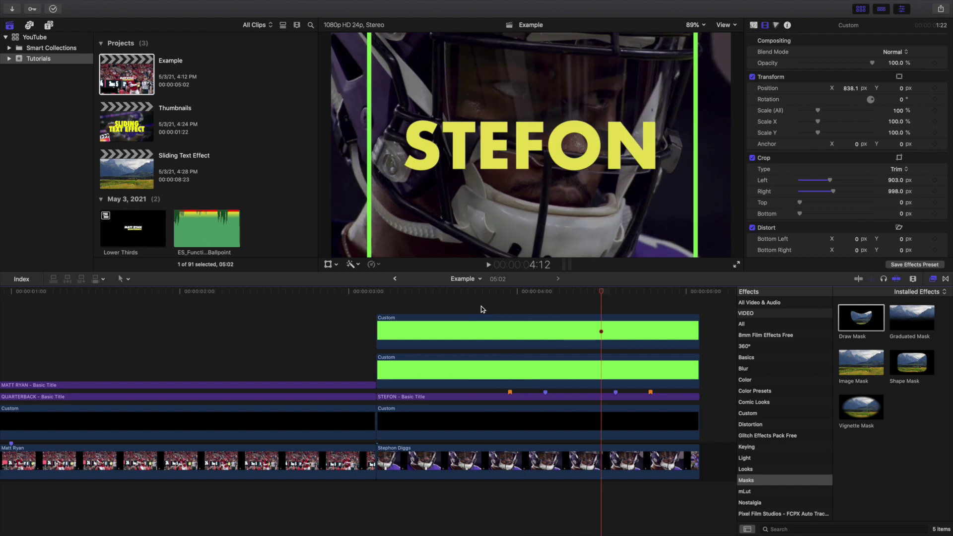
{"action": "left_click", "coordinate": [470, 303]}
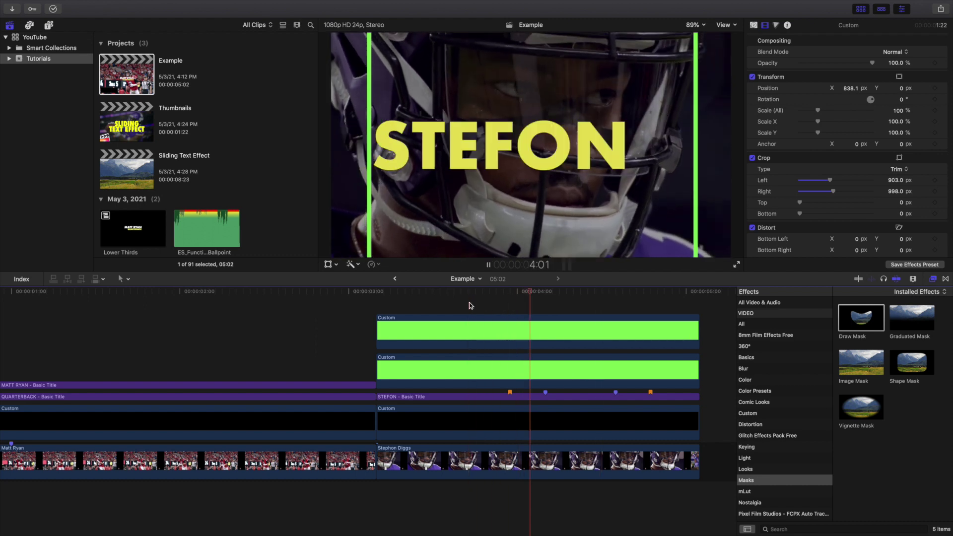
{"action": "key", "text": "space"}
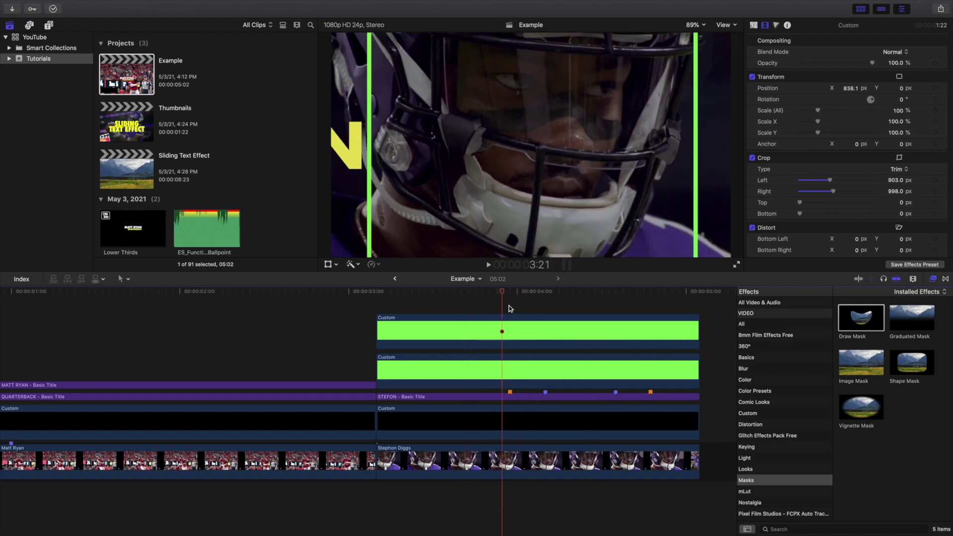
- At 3:23, keyframe the STEFON Draw Mask's Position X at 1417.6 px so it lines up between the green lines
{"action": "left_click", "coordinate": [508, 305]}
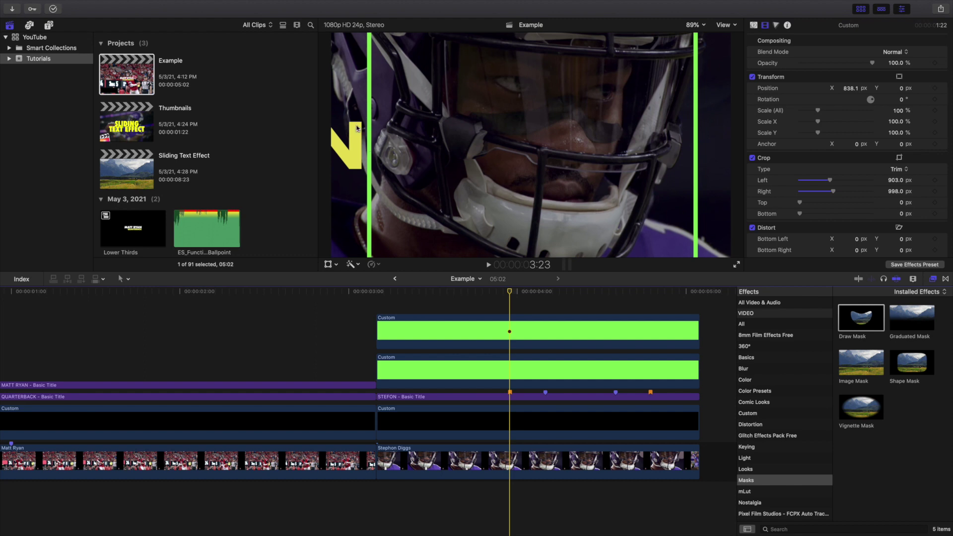
{"action": "left_click", "coordinate": [517, 399]}
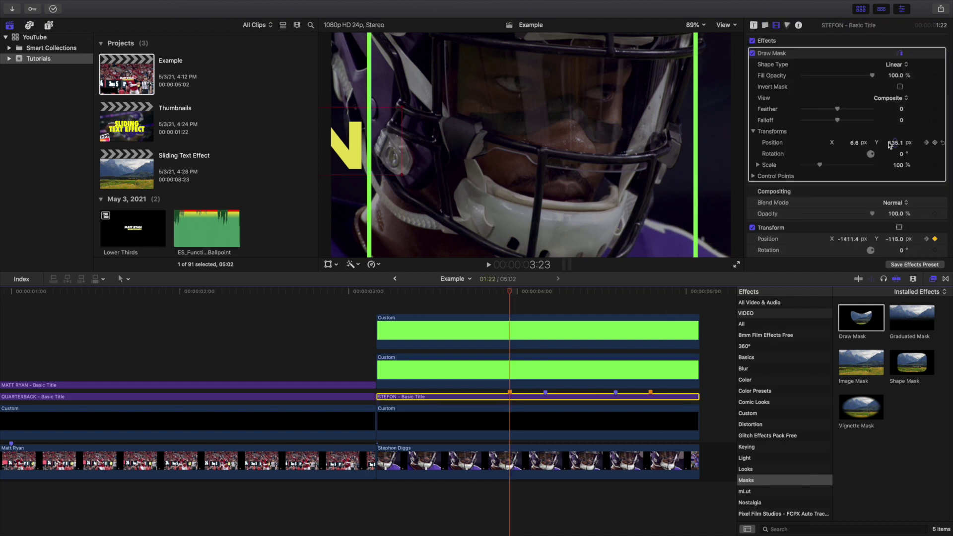
{"action": "left_click", "coordinate": [934, 144]}
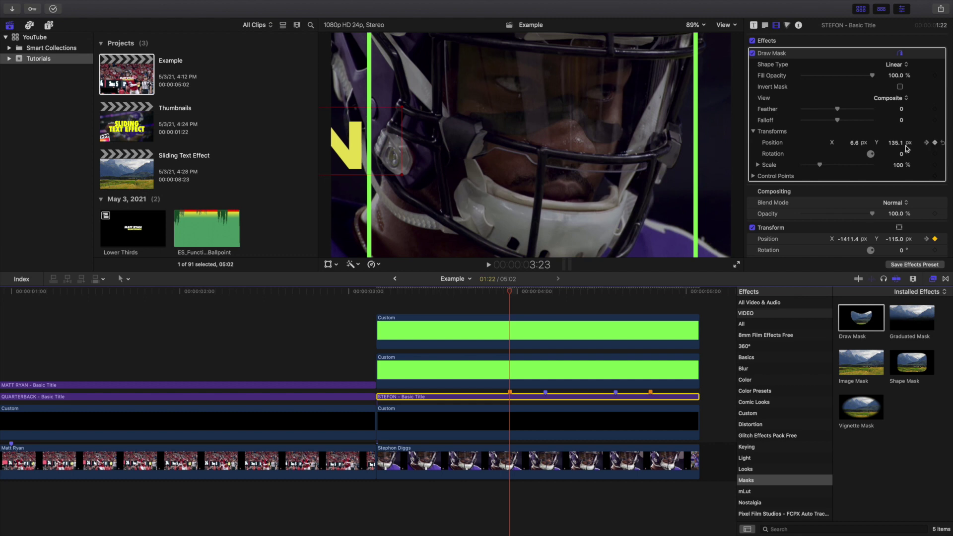
{"action": "left_click_drag", "start_coordinate": [852, 142], "coordinate": [853, 142]}
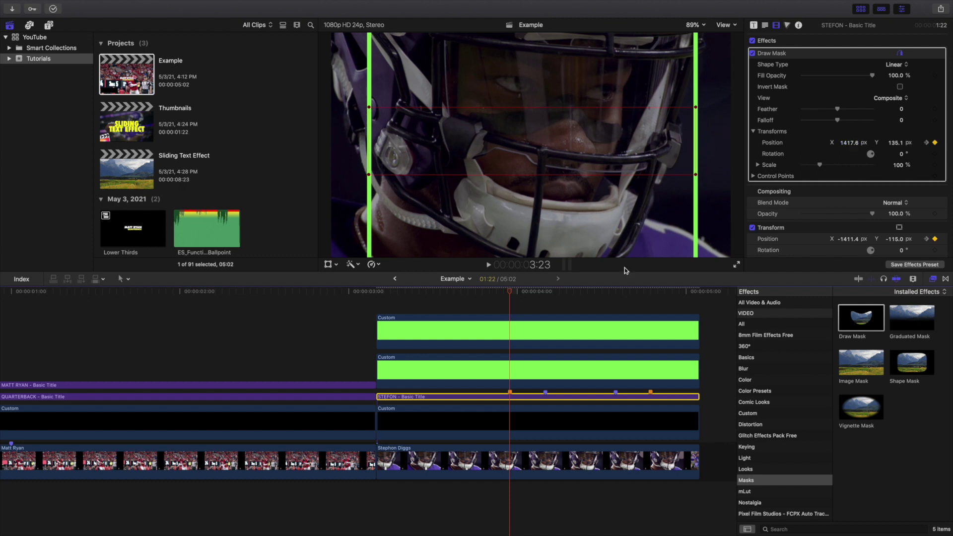
- Play the corrected STEFON slide-in and step through it frame by frame, continuing toward the second blue marker
{"action": "left_click", "coordinate": [470, 311]}
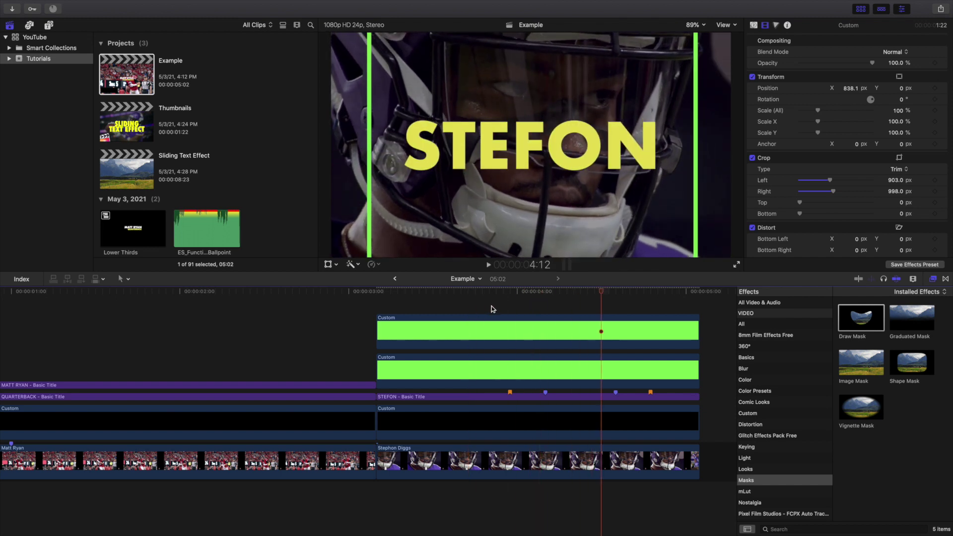
{"action": "key", "text": "space"}
{"action": "key", "text": "Right"}
{"action": "key", "text": "Right"}
{"action": "key", "text": "Right"}
{"action": "key", "text": "Right"}
{"action": "key", "text": "Right"}
{"action": "key", "text": "Right"}
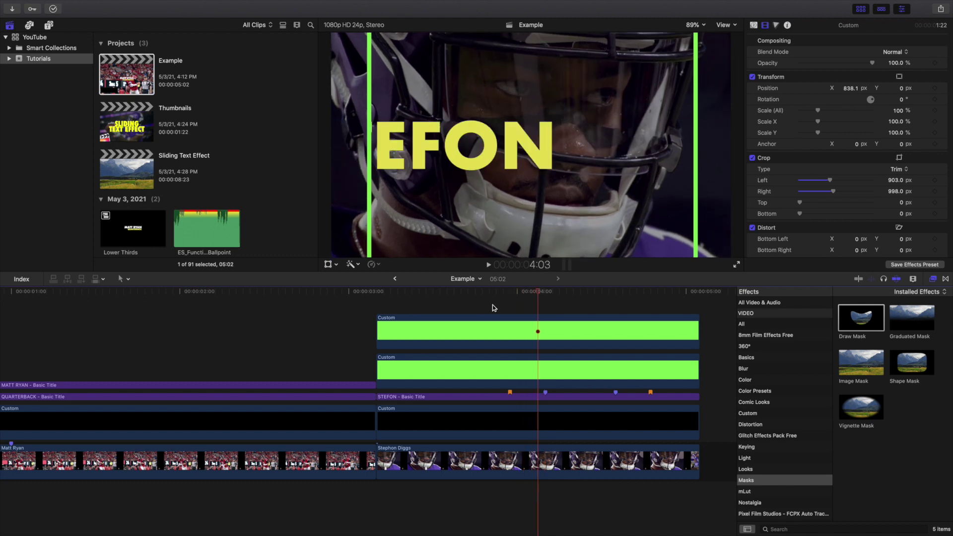
{"action": "key", "text": "Right"}
{"action": "key", "text": "Right"}
{"action": "key", "text": "Right"}
{"action": "key", "text": "Right"}
{"action": "key", "text": "Right"}
{"action": "key", "text": "Right"}
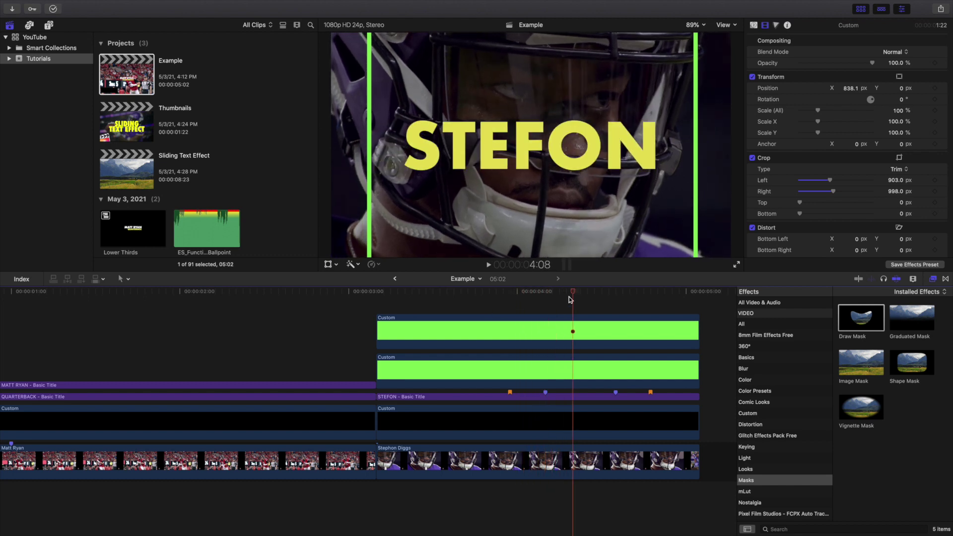
{"action": "left_click", "coordinate": [609, 305]}
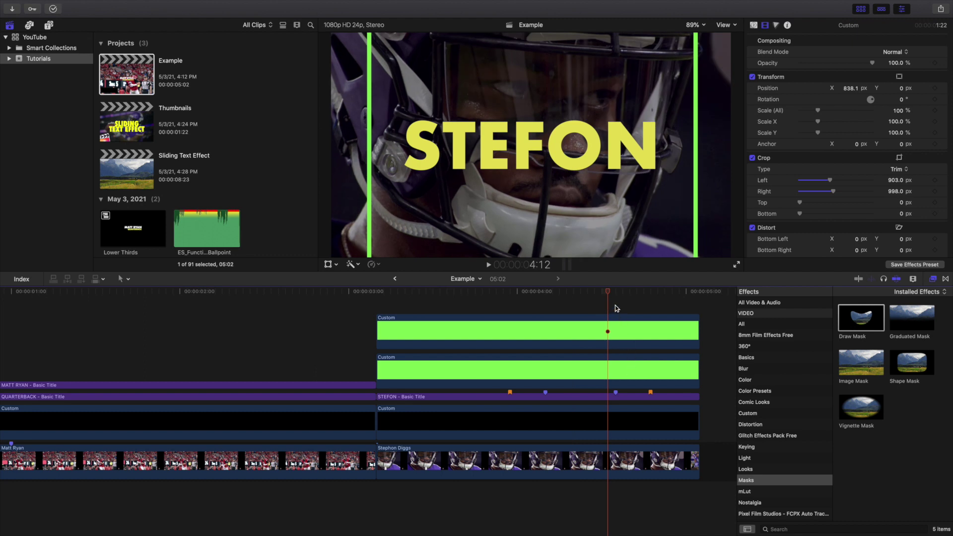
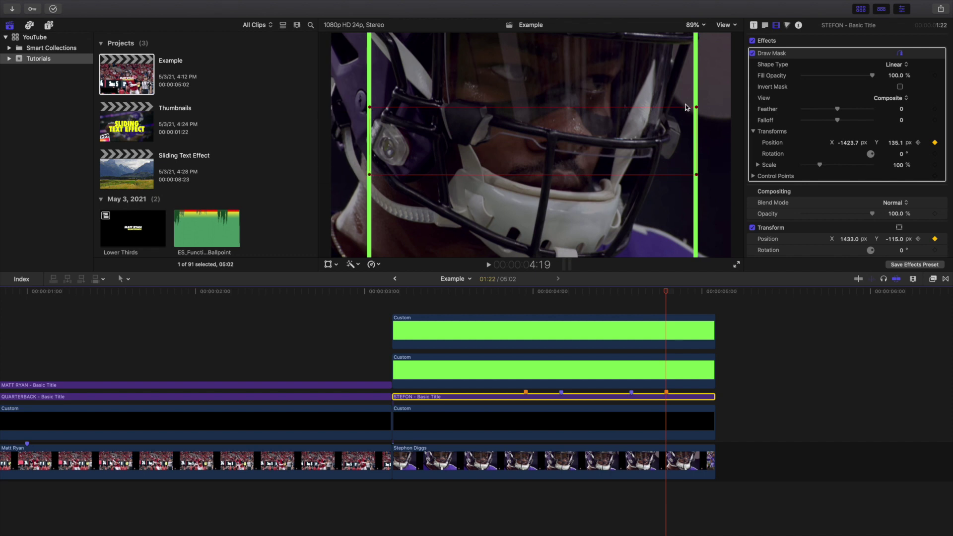
- Play the STEFON section to check the text sliding in and out between the green lines
{"action": "left_click", "coordinate": [457, 310]}
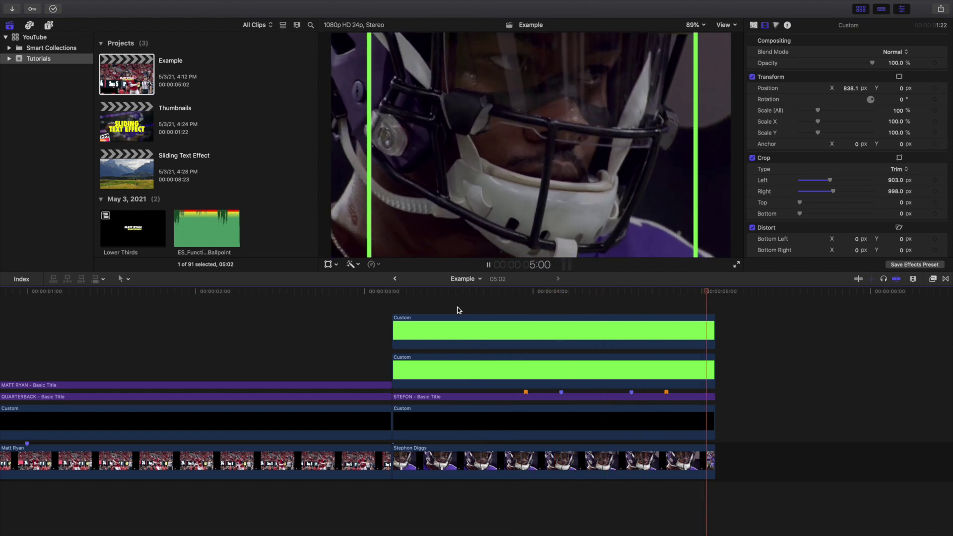
{"action": "left_click", "coordinate": [457, 310]}
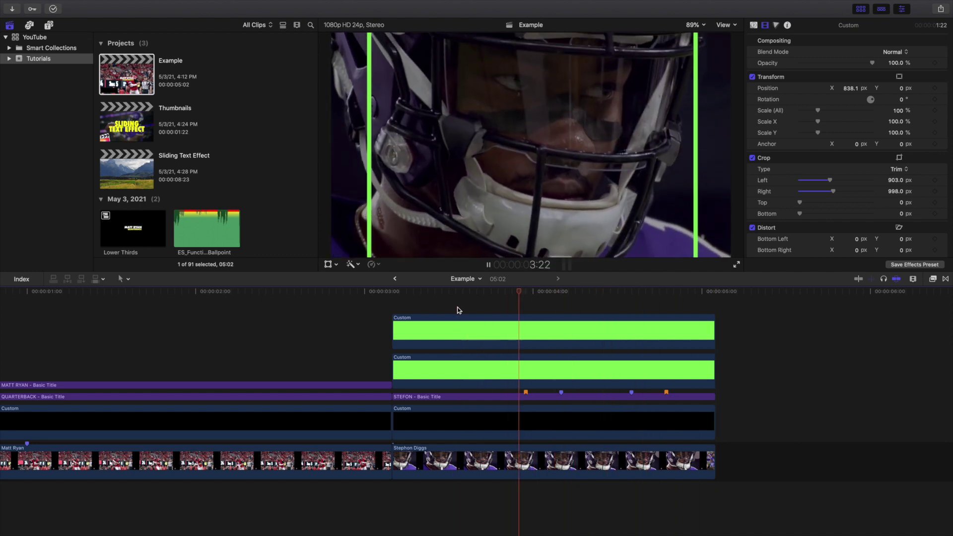
{"action": "key", "text": "space"}
- Disable the two green line clips and replay the STEFON text slide from 3:11
{"action": "left_click_drag", "start_coordinate": [485, 305], "coordinate": [553, 379]}
{"action": "key", "text": "v"}
{"action": "left_click", "coordinate": [445, 308]}
{"action": "left_click", "coordinate": [445, 308]}
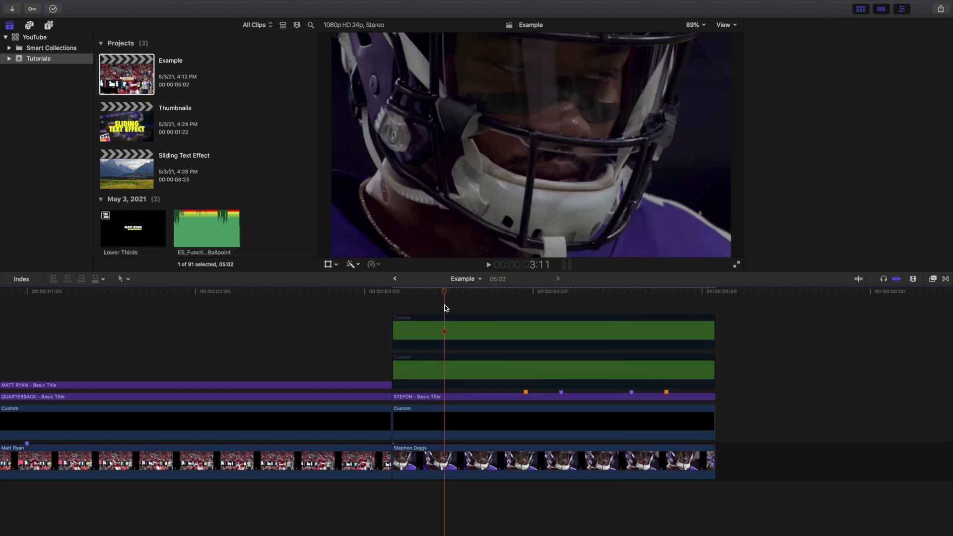
{"action": "key", "text": "space"}
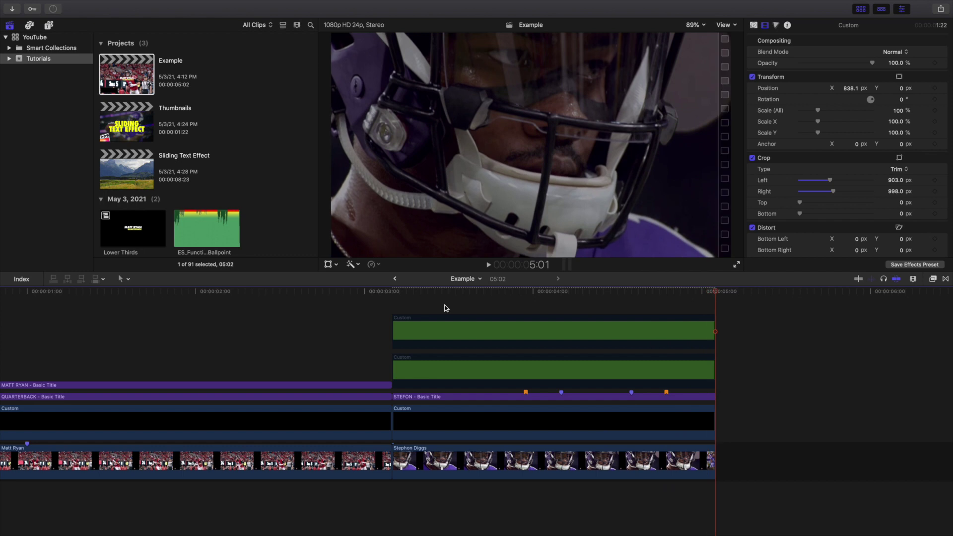
{"action": "left_click", "coordinate": [445, 308]}
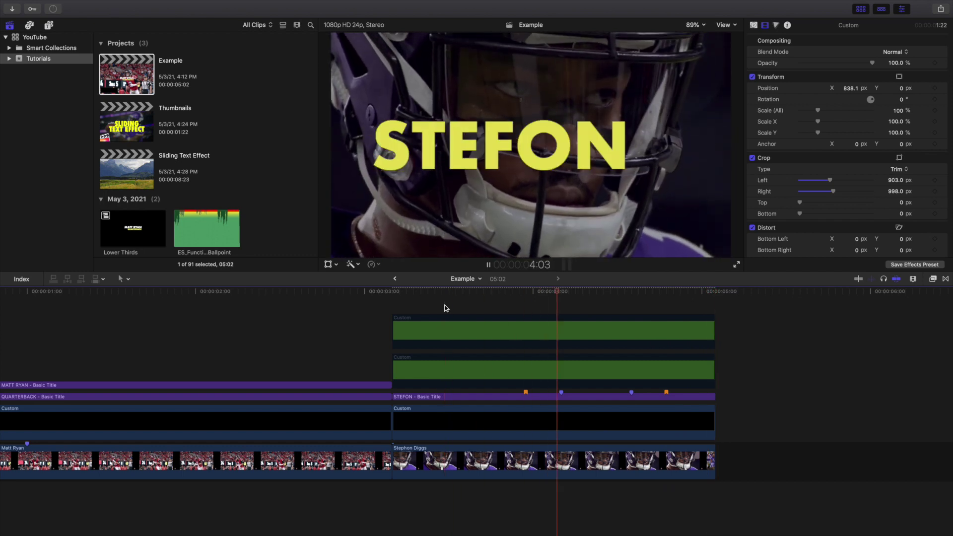
{"action": "left_click", "coordinate": [445, 308]}
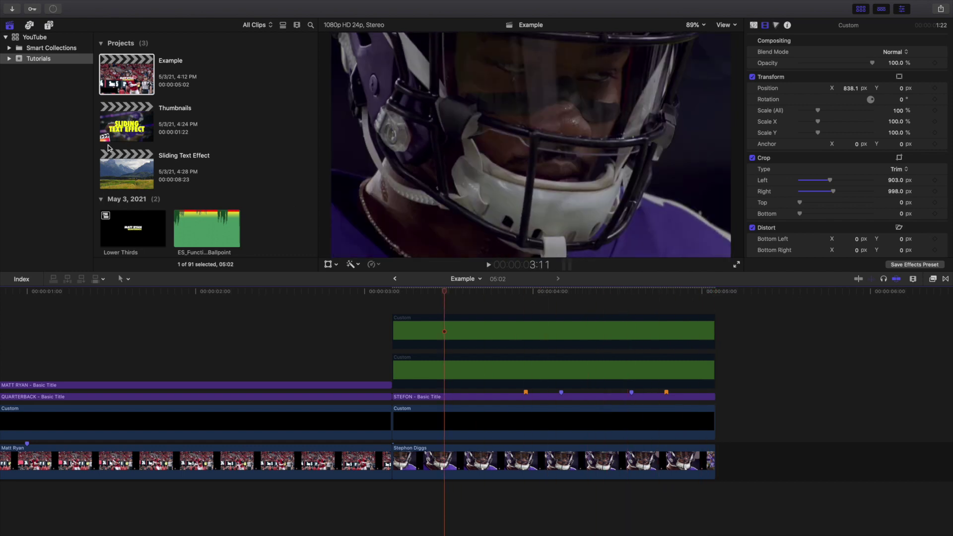
- Open the Sliding Text Effect project at its beginning and view the Moderate Motion Blur layer above the STEFON title
{"action": "double_click", "coordinate": [123, 166]}
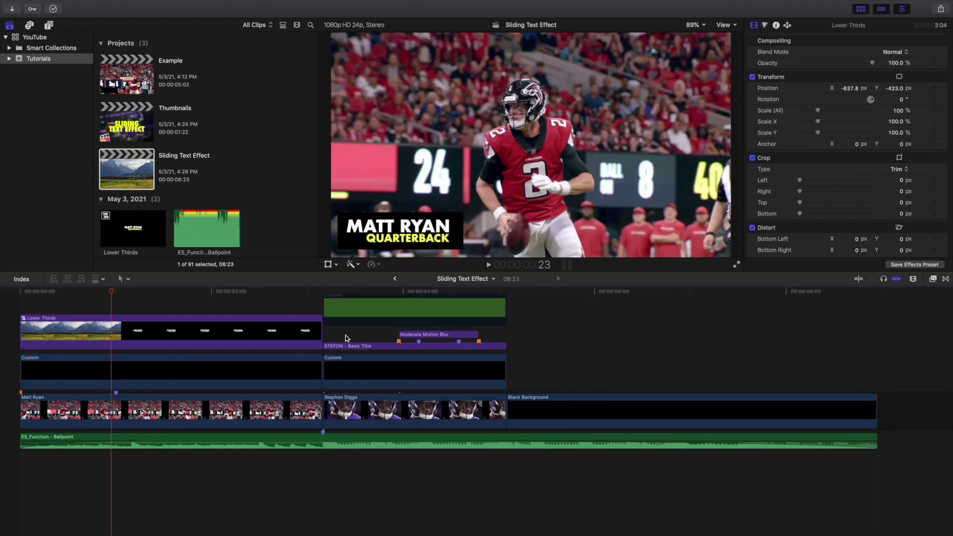
{"action": "scroll", "coordinate": [345, 336], "scroll_direction": "down", "scroll_amount": 2}
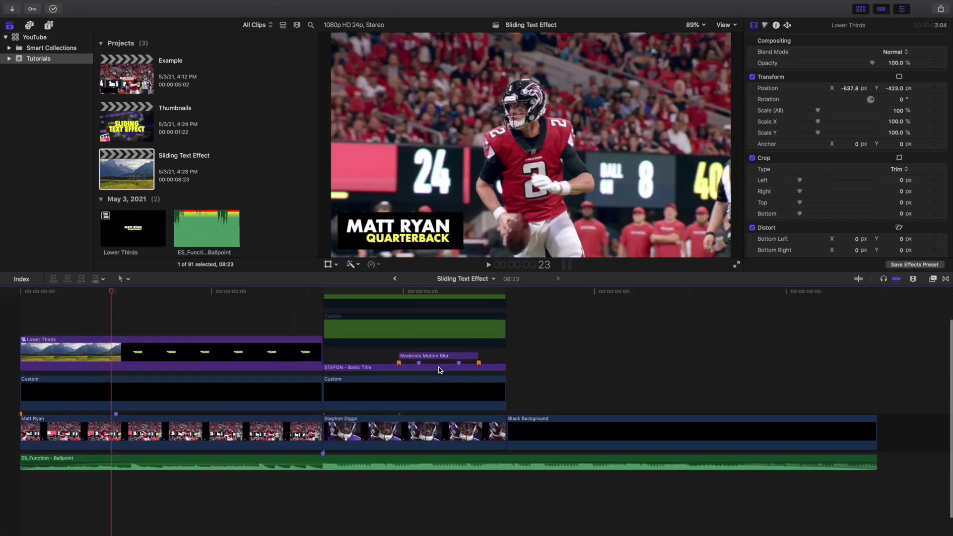
{"action": "key", "text": "Home"}
{"action": "scroll", "coordinate": [64, 325], "scroll_direction": "up", "scroll_amount": 3}
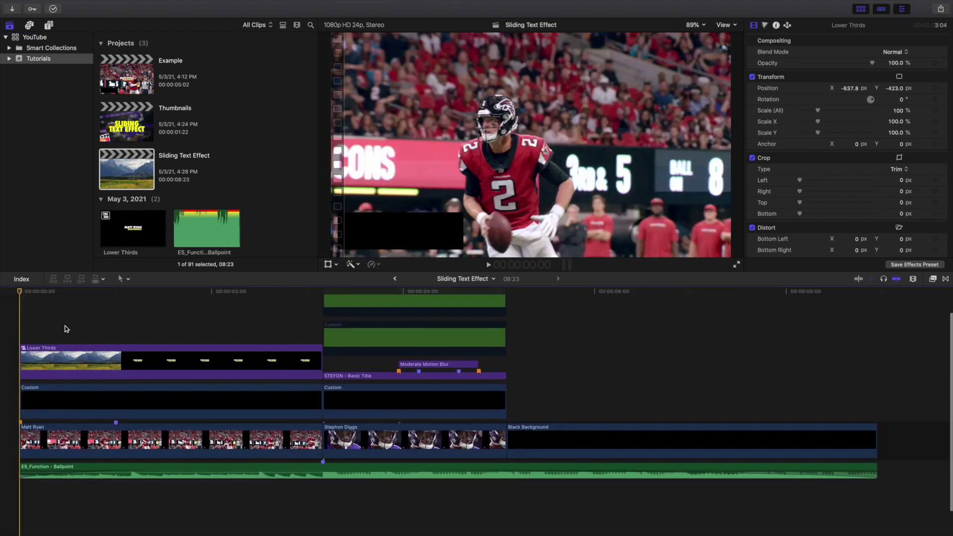
- Play the project twice from the beginning through the MATT RYAN lower third and into the STEFON title, stopping at 4:13
{"action": "key", "text": "space"}
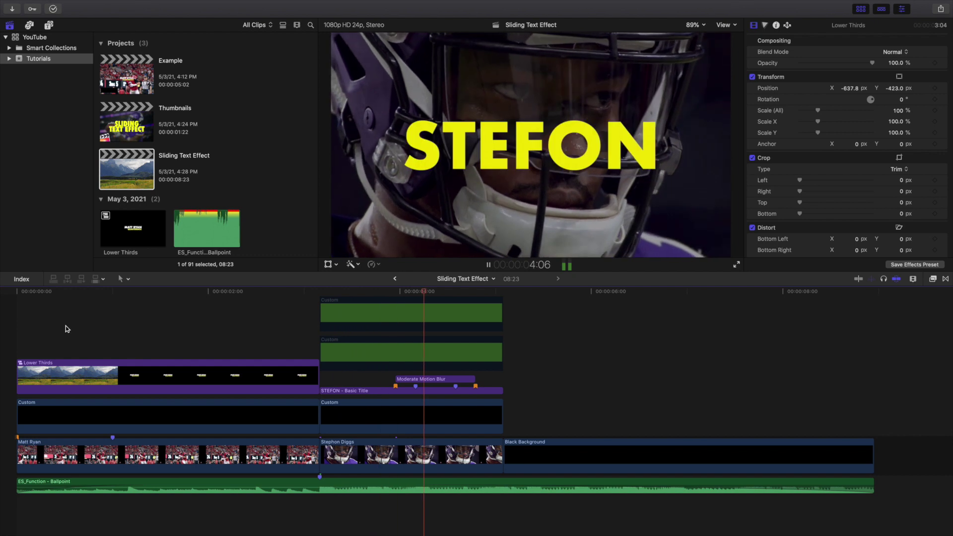
{"action": "key", "text": "Home"}
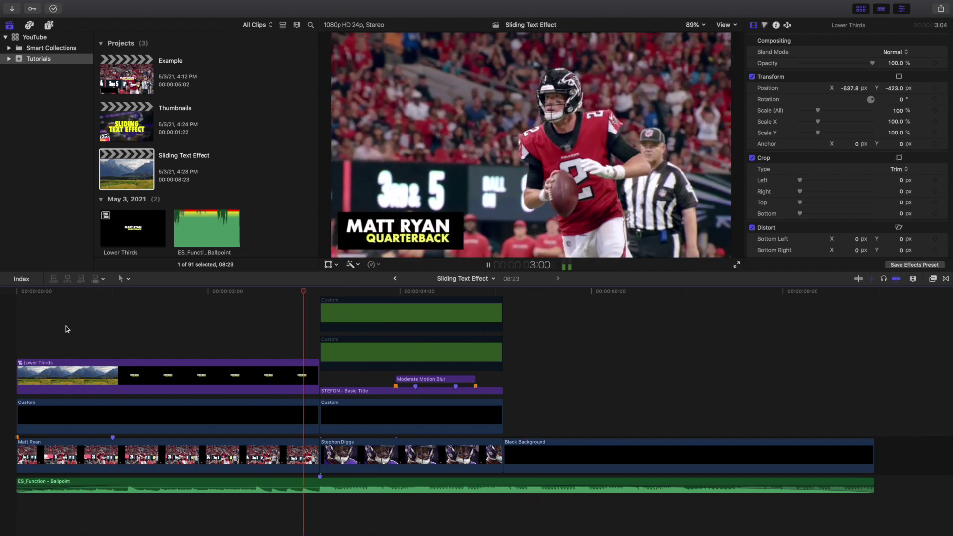
{"action": "key", "text": "space"}
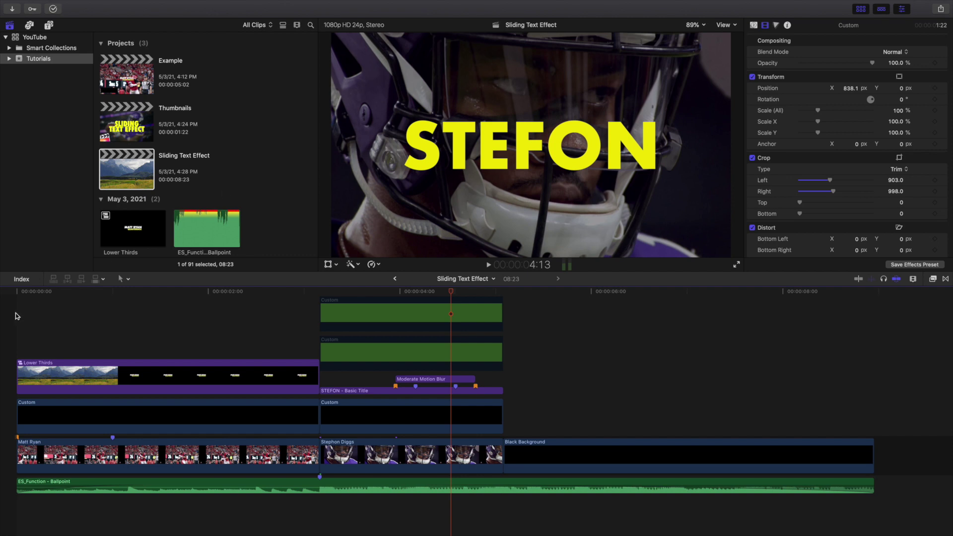
- Replay the project from the start up to the beginning of the Moderate Motion Blur layer at 3:23, and return the playhead to the start
{"action": "scroll", "coordinate": [17, 315], "scroll_direction": "left", "scroll_amount": 1}
{"action": "key", "text": "Home"}
{"action": "key", "text": "space"}
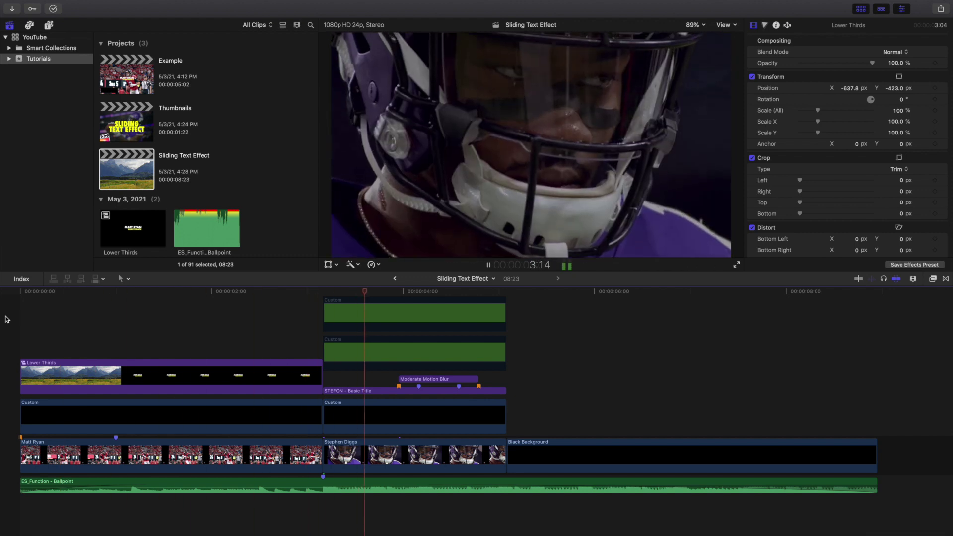
{"action": "key", "text": "space"}
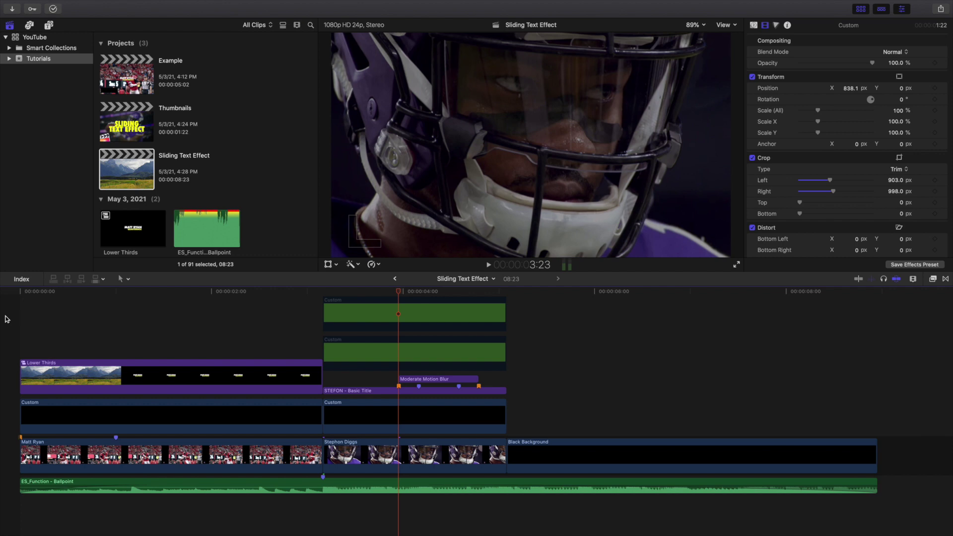
{"action": "key", "text": "Home"}
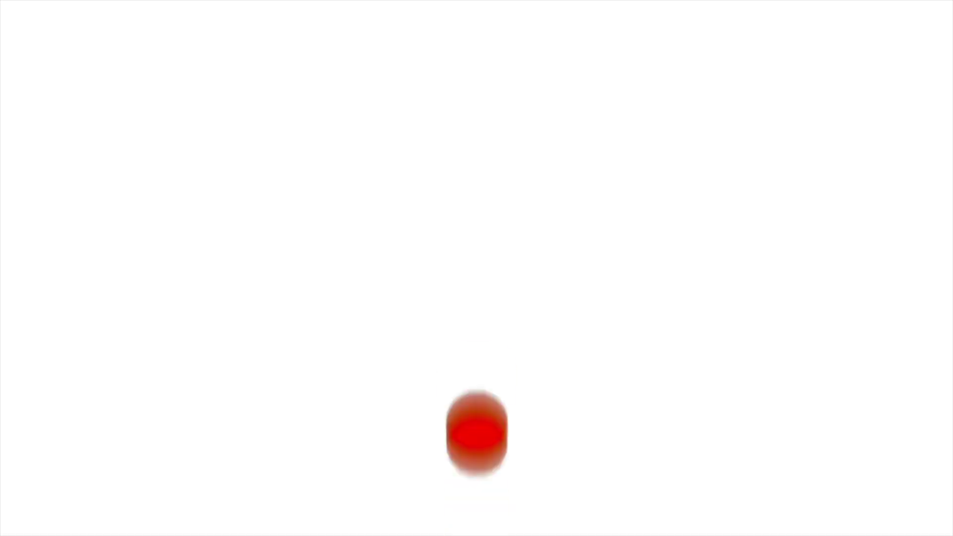